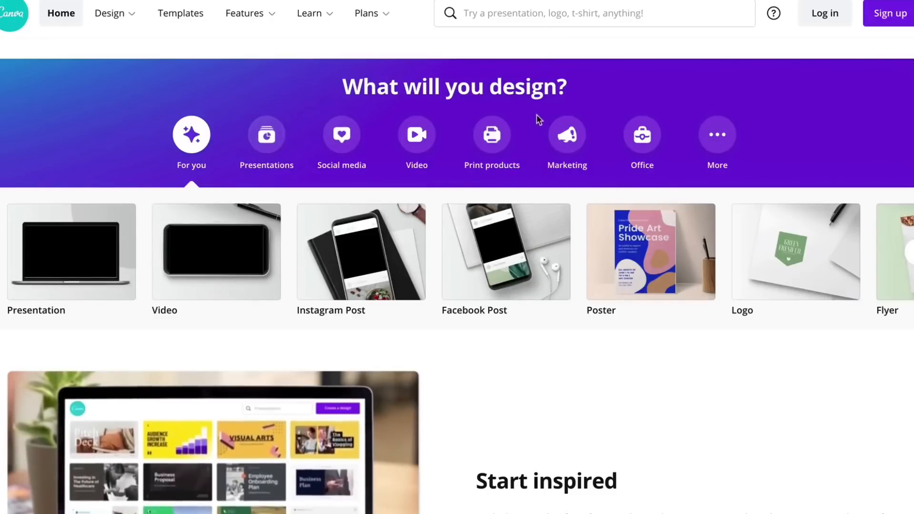
Look over the Canva home page, from the design types through the template gallery to the team features.
{"action": "scroll", "coordinate": [643, 239], "scroll_direction": "down", "scroll_amount": 1}
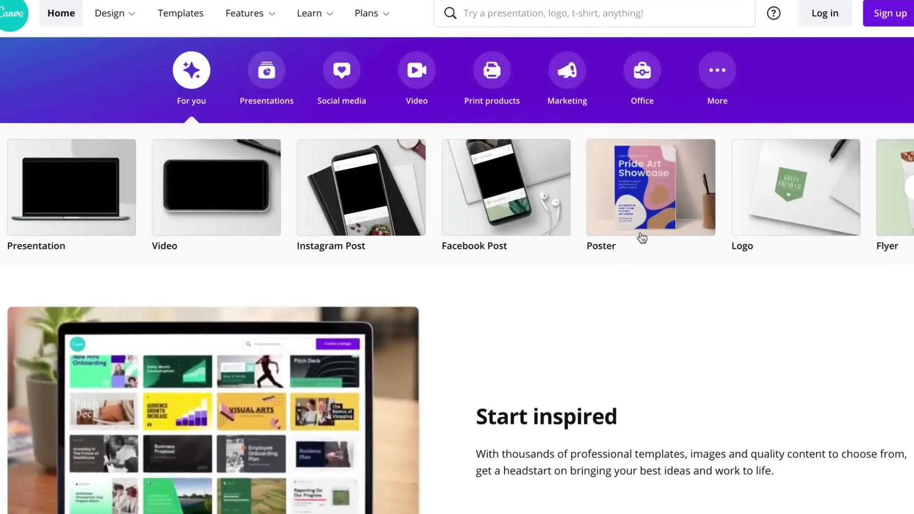
{"action": "scroll", "coordinate": [641, 241], "scroll_direction": "down", "scroll_amount": 5}
{"action": "scroll", "coordinate": [641, 236], "scroll_direction": "down", "scroll_amount": 4}
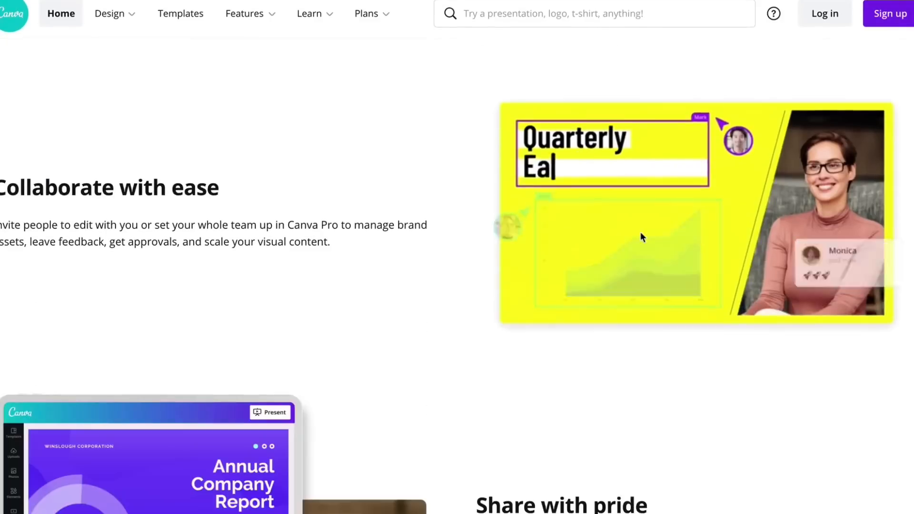
{"action": "scroll", "coordinate": [640, 236], "scroll_direction": "down", "scroll_amount": 10}
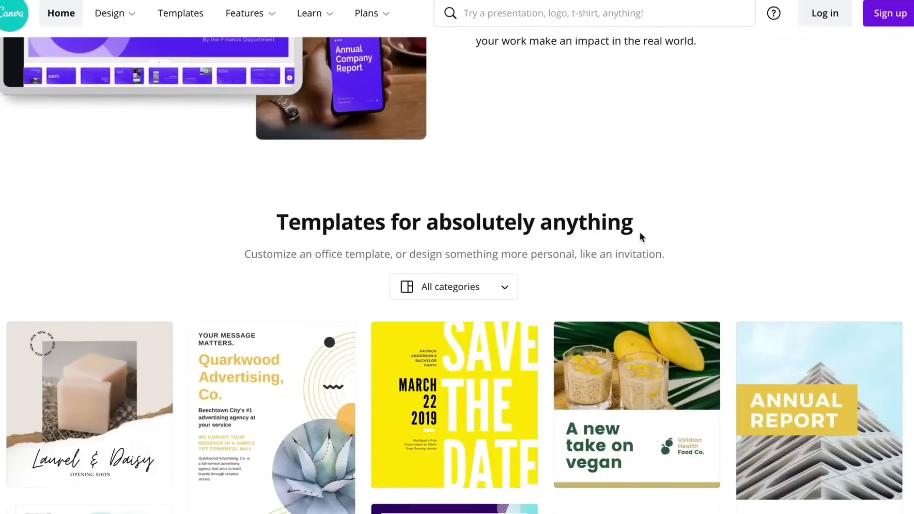
{"action": "scroll", "coordinate": [641, 238], "scroll_direction": "down", "scroll_amount": 4}
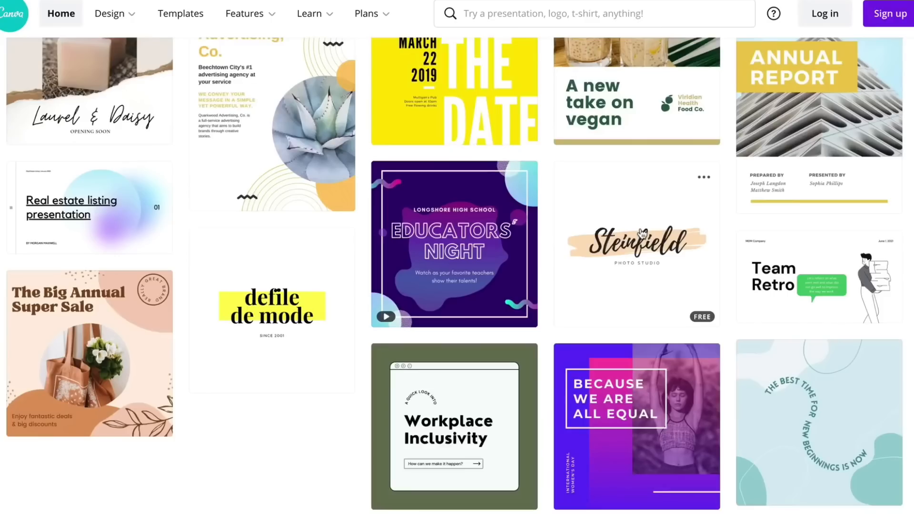
{"action": "scroll", "coordinate": [642, 233], "scroll_direction": "down", "scroll_amount": 7}
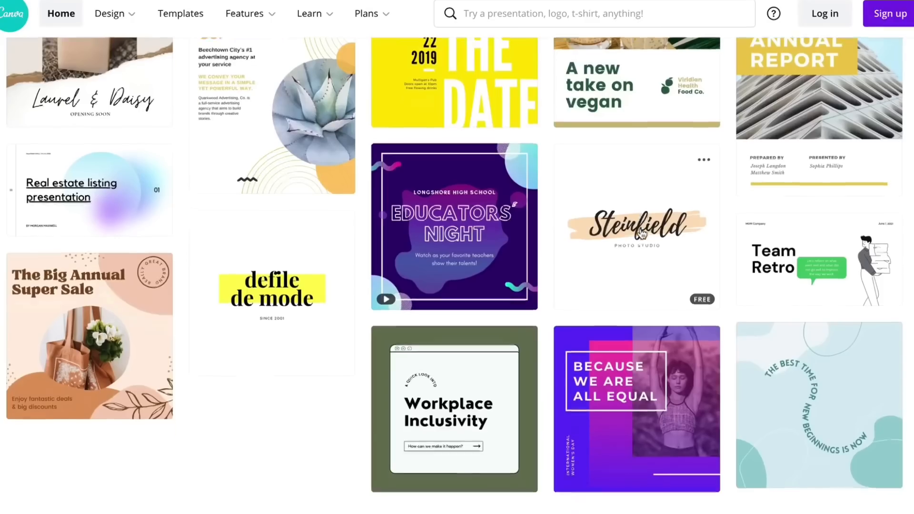
{"action": "scroll", "coordinate": [613, 223], "scroll_direction": "down", "scroll_amount": 3}
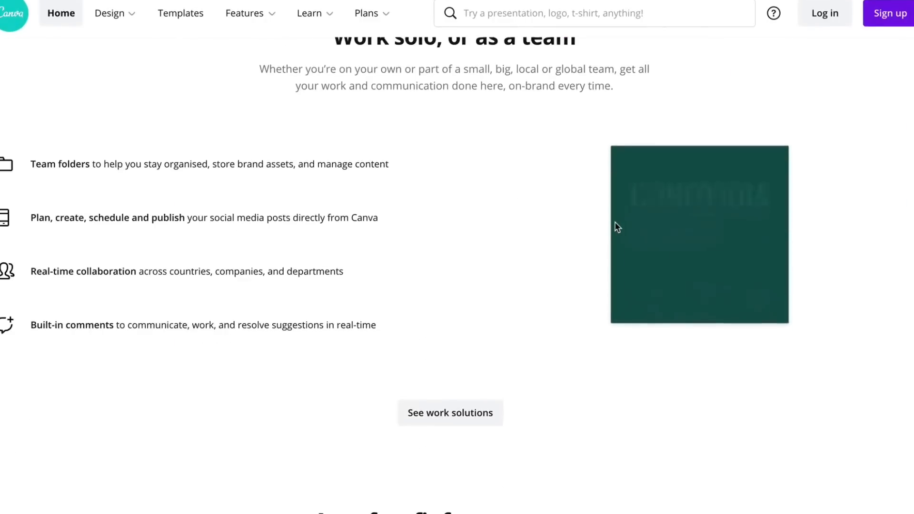
{"action": "scroll", "coordinate": [614, 221], "scroll_direction": "down", "scroll_amount": 5}
{"action": "scroll", "coordinate": [616, 226], "scroll_direction": "down", "scroll_amount": 1}
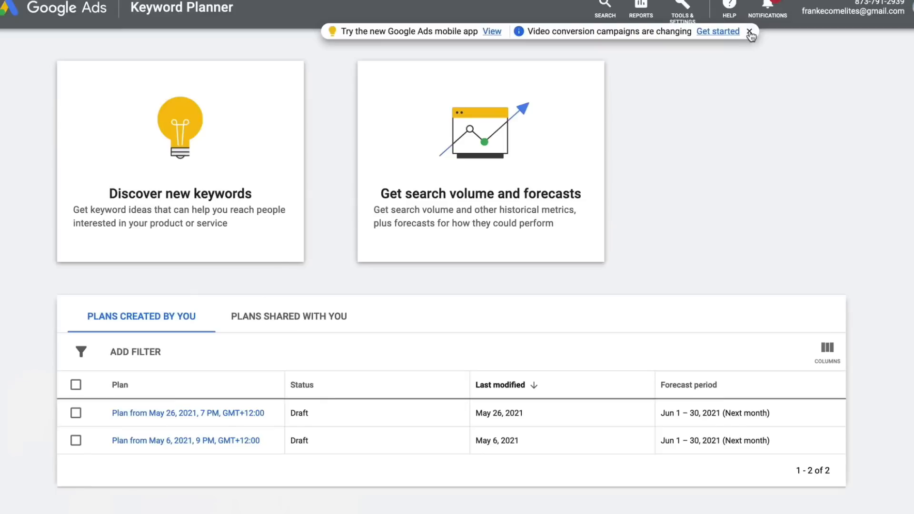
Switch to the Google Ads Keyword Planner, dismiss the notification banner and start discovering new keywords.
{"action": "left_click", "coordinate": [749, 32]}
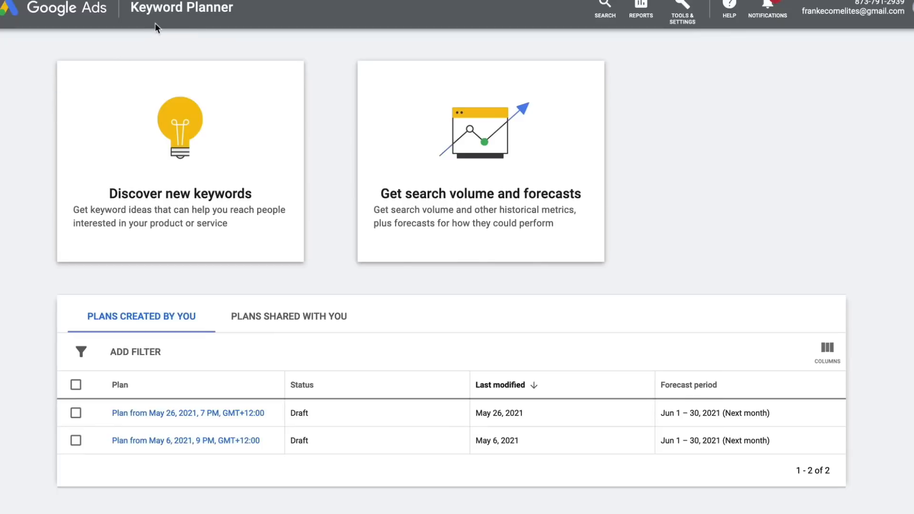
{"action": "left_click", "coordinate": [167, 132]}
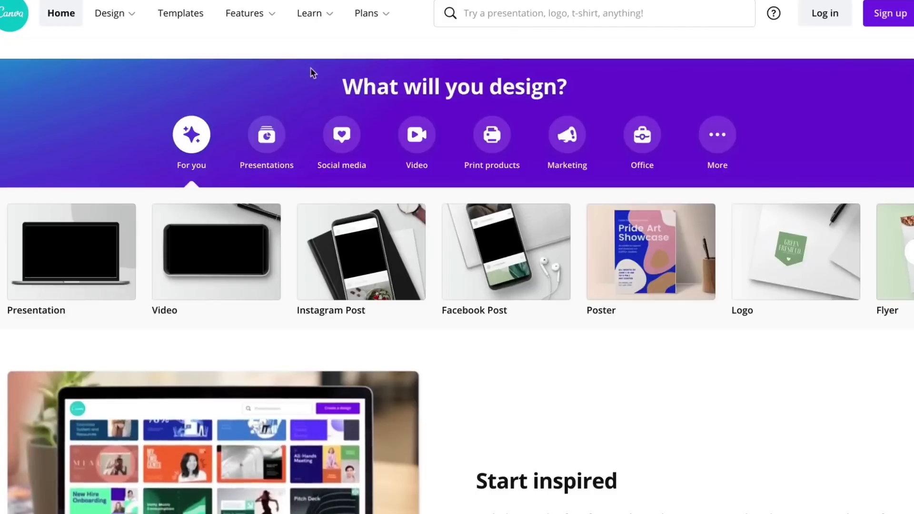
Switch to Canva and browse the design types in the Social media category.
{"action": "left_click", "coordinate": [328, 144]}
{"action": "mouse_move", "coordinate": [257, 13]}
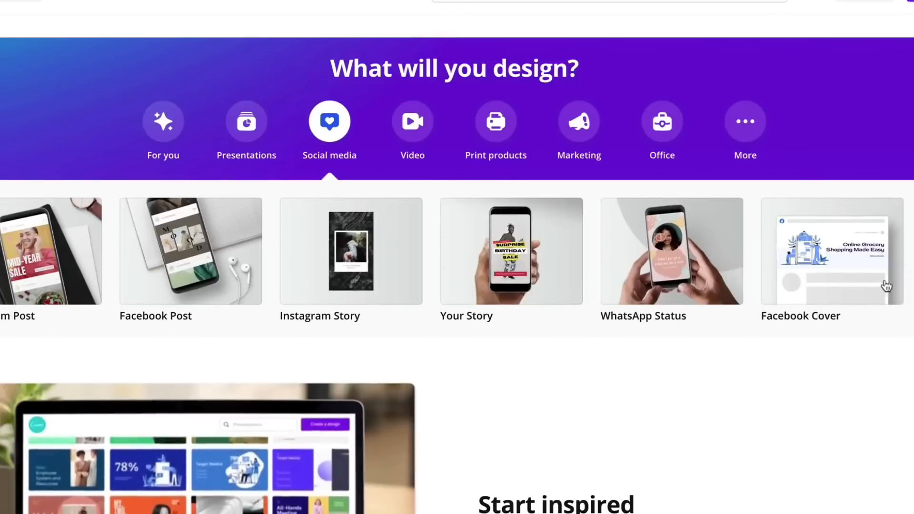
{"action": "left_click", "coordinate": [885, 286]}
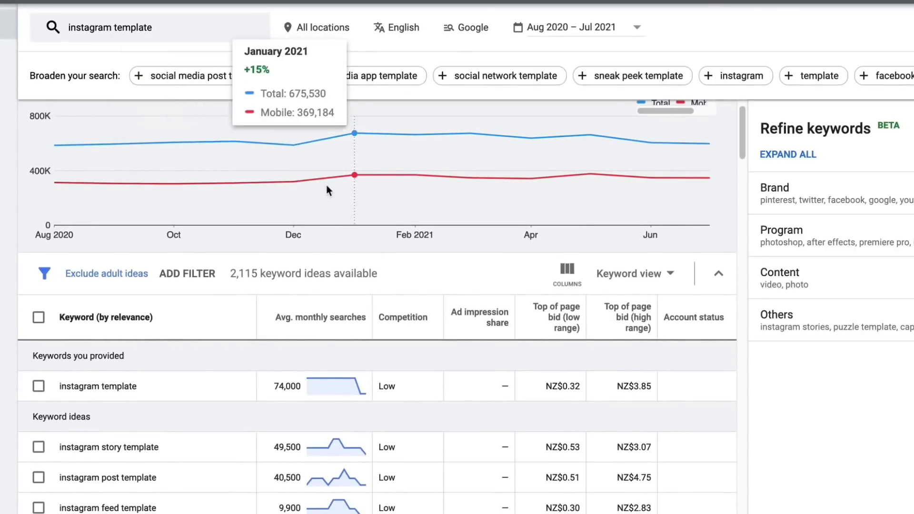
Switch to Keyword Planner and examine the average monthly searches and competition of the keyword ideas for "instagram template".
{"action": "scroll", "coordinate": [328, 200], "scroll_direction": "down", "scroll_amount": 2}
{"action": "mouse_move", "coordinate": [347, 323]}
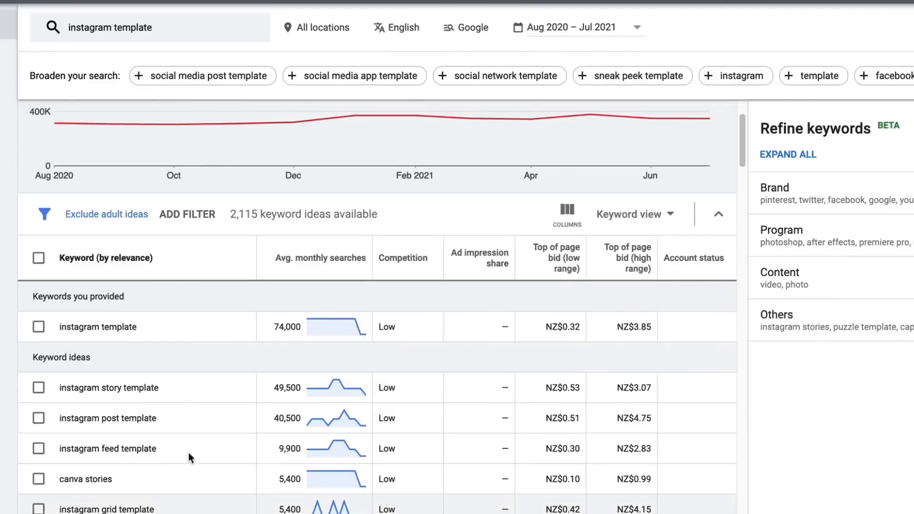
{"action": "scroll", "coordinate": [195, 443], "scroll_direction": "down", "scroll_amount": 1}
{"action": "scroll", "coordinate": [333, 395], "scroll_direction": "up", "scroll_amount": 1}
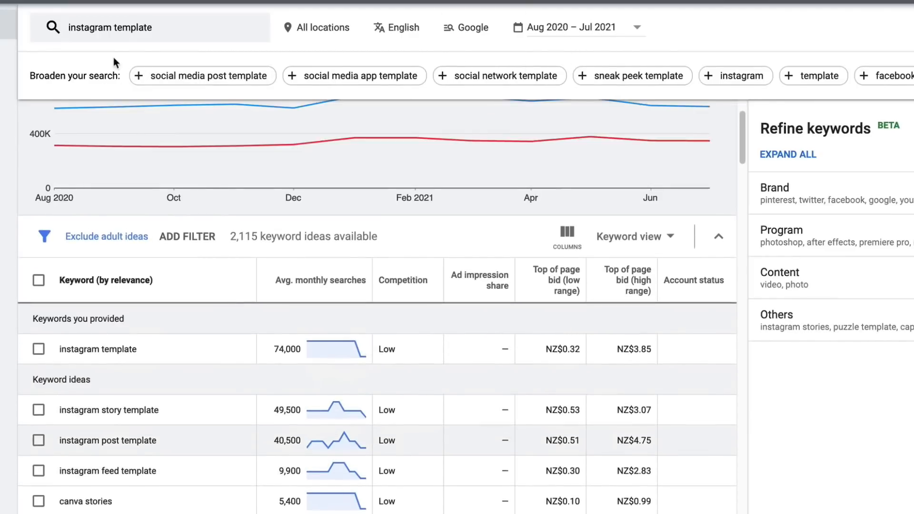
Replace the searched keyword with "youtube template" and get its keyword ideas and average monthly searches.
{"action": "left_click", "coordinate": [110, 29]}
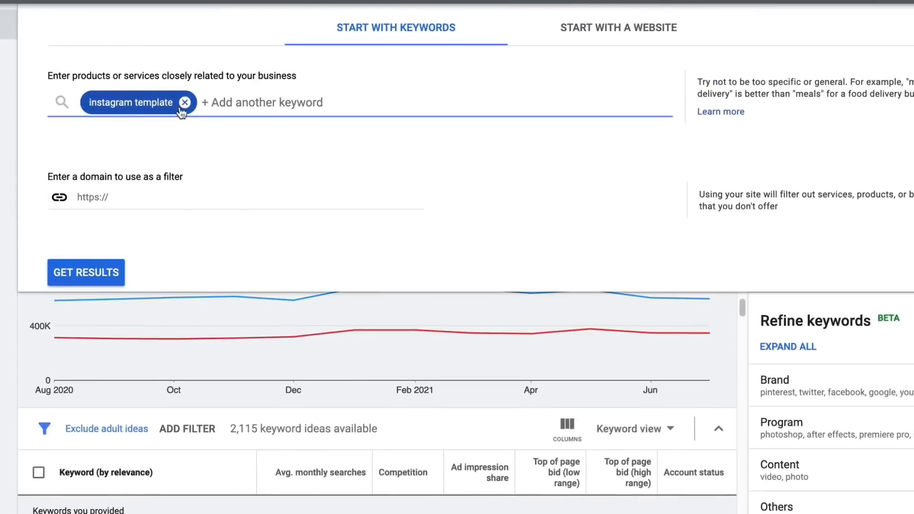
{"action": "left_click", "coordinate": [185, 101]}
{"action": "type", "text": "youtube template"}
{"action": "key", "text": "Return"}
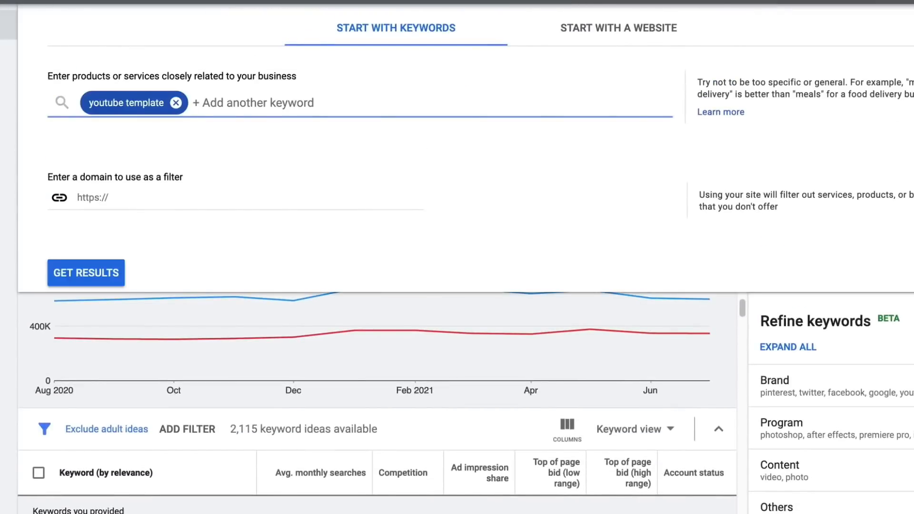
{"action": "left_click", "coordinate": [121, 267]}
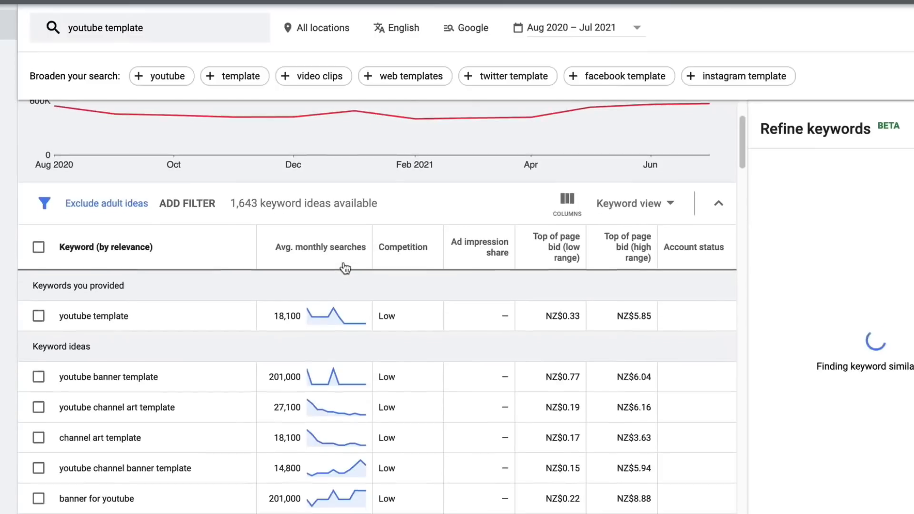
{"action": "mouse_move", "coordinate": [340, 303]}
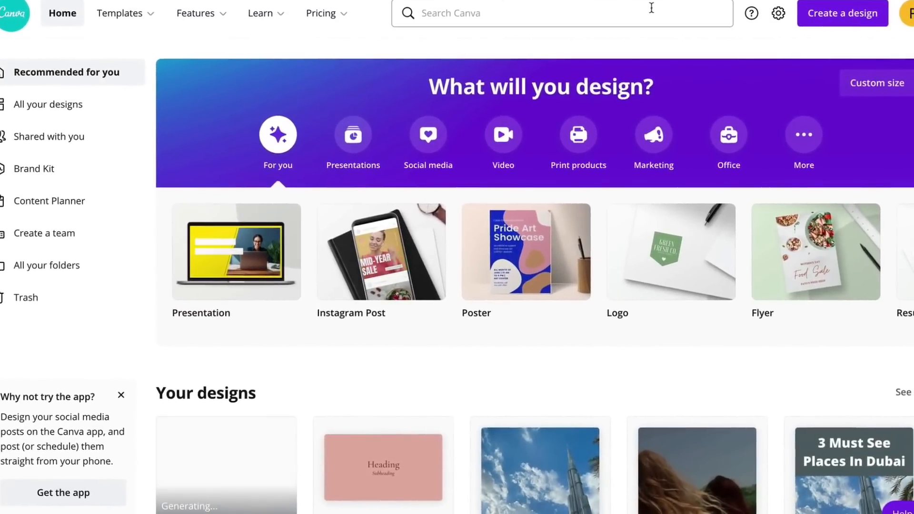
Switch to Canva, create a 1080 × 1080 px Instagram Post design and apply the recently used "We're with you!" sports template.
{"action": "left_click", "coordinate": [843, 20]}
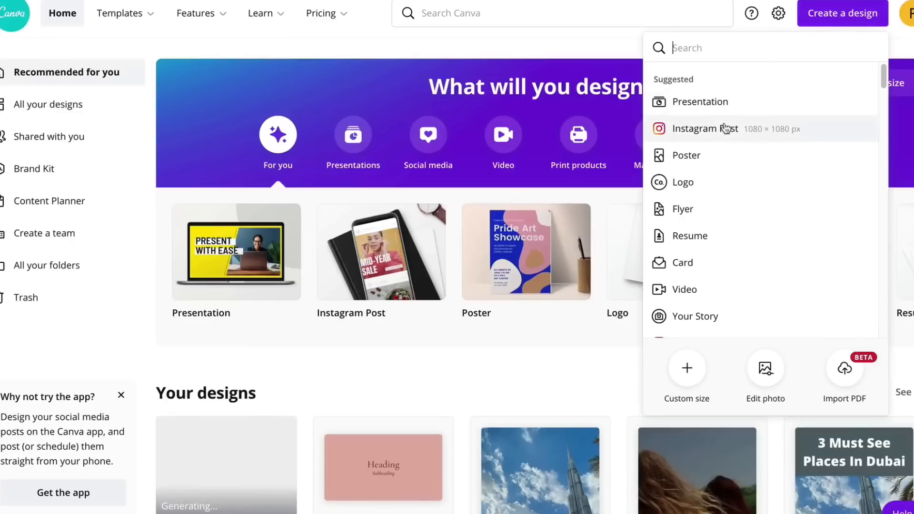
{"action": "left_click", "coordinate": [756, 130]}
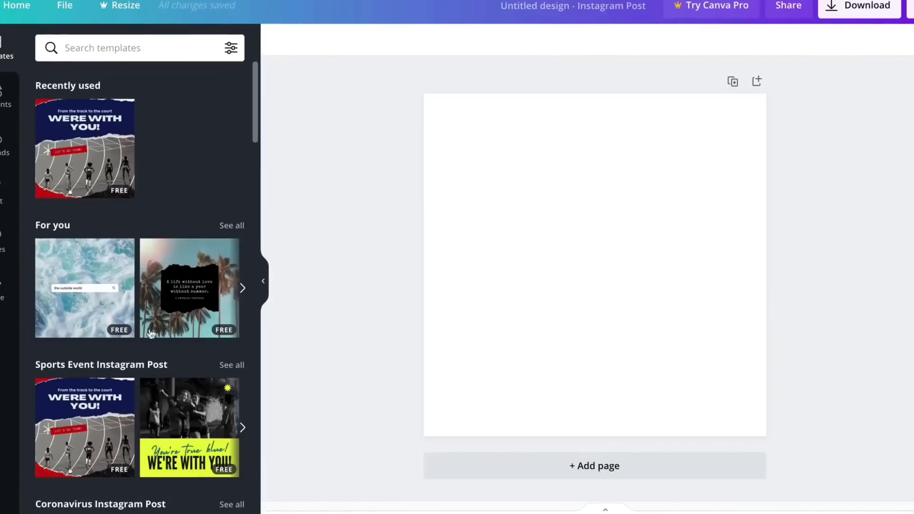
{"action": "scroll", "coordinate": [102, 303], "scroll_direction": "down", "scroll_amount": 2}
{"action": "scroll", "coordinate": [102, 304], "scroll_direction": "down", "scroll_amount": 8}
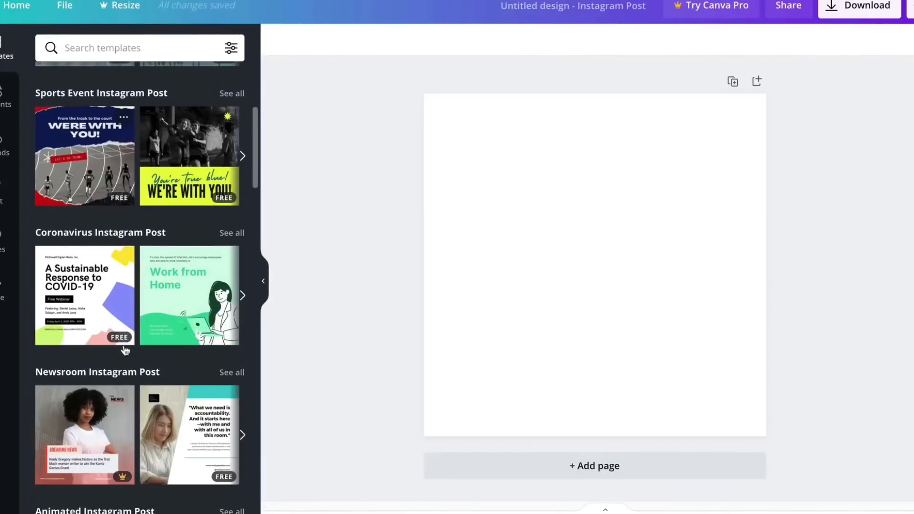
{"action": "scroll", "coordinate": [114, 317], "scroll_direction": "down", "scroll_amount": 4}
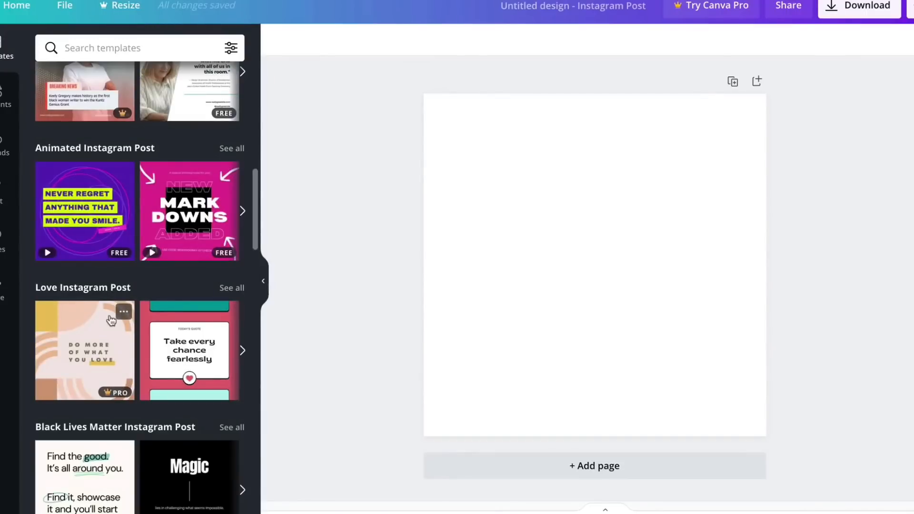
{"action": "scroll", "coordinate": [107, 321], "scroll_direction": "down", "scroll_amount": 16}
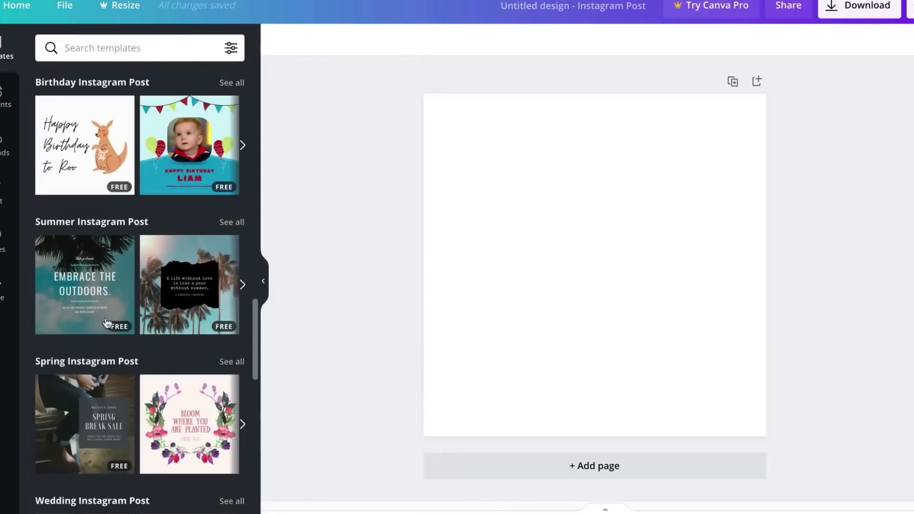
{"action": "scroll", "coordinate": [104, 322], "scroll_direction": "down", "scroll_amount": 14}
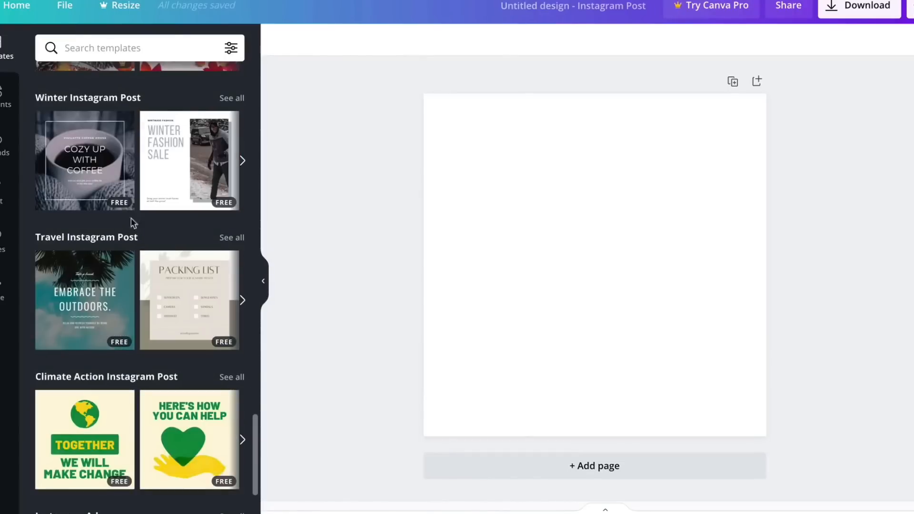
{"action": "scroll", "coordinate": [167, 356], "scroll_direction": "up", "scroll_amount": 20}
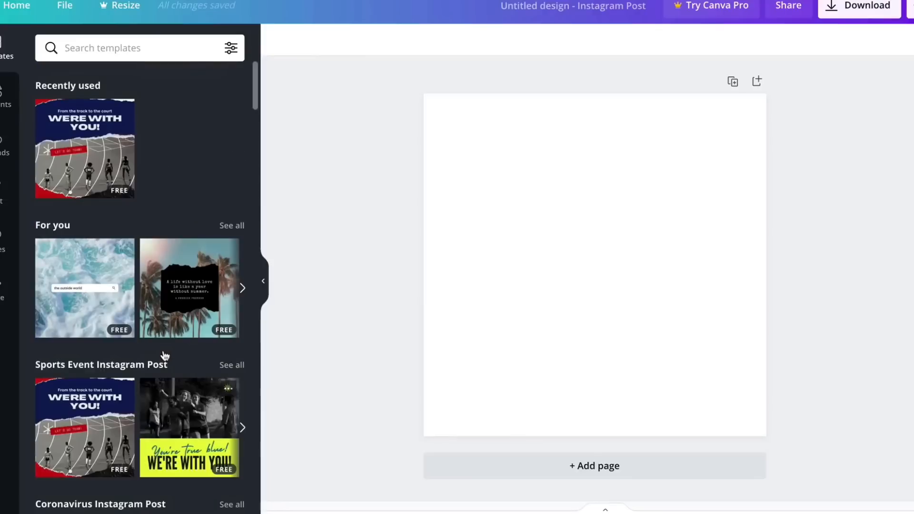
{"action": "left_click", "coordinate": [94, 155]}
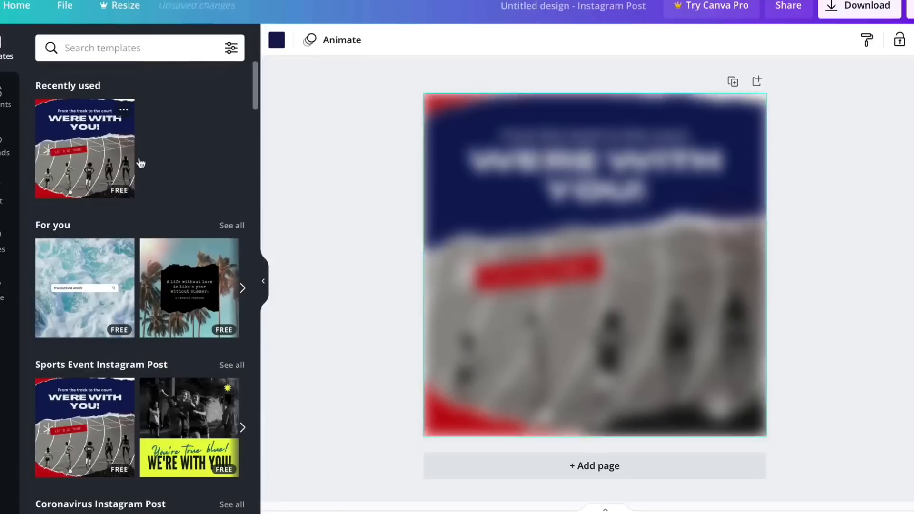
Shift the template's heading block slightly to the right and add "JJJ" before the exclamation mark after "YOU".
{"action": "left_click_drag", "start_coordinate": [532, 177], "coordinate": [549, 173]}
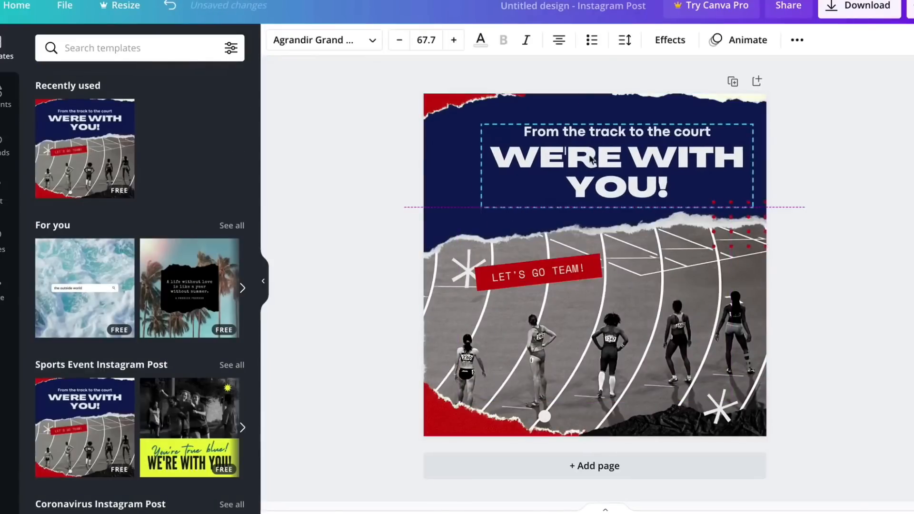
{"action": "left_click", "coordinate": [657, 185]}
{"action": "type", "text": "JJJ"}
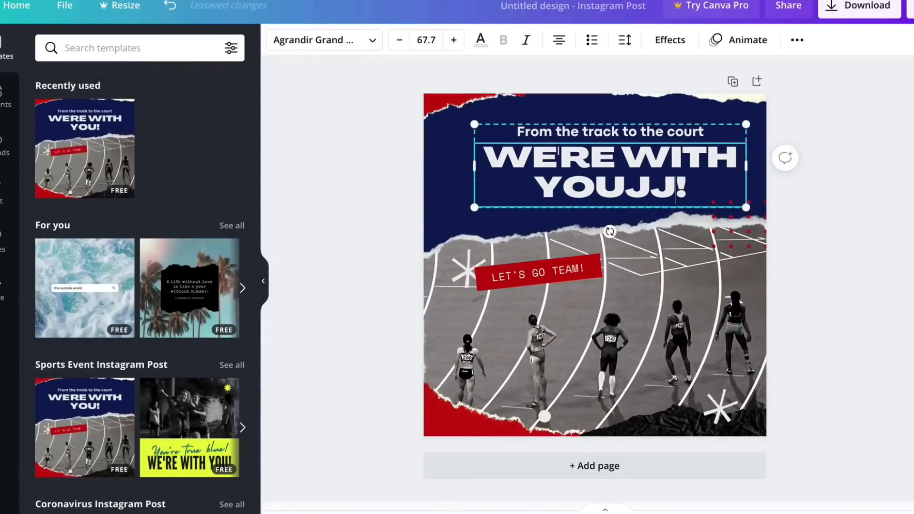
{"action": "left_click", "coordinate": [415, 137]}
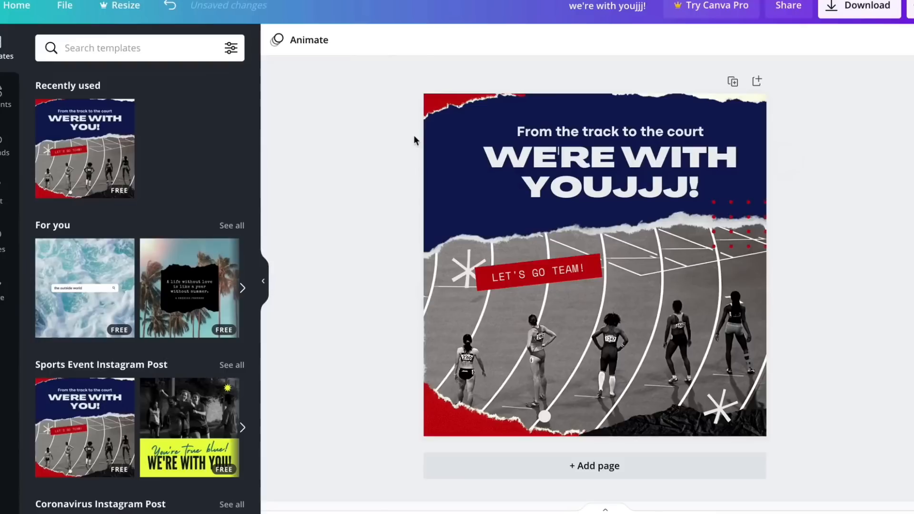
Move the red "LET'S GO TEAM!" label slightly down and nudge the running track photo slightly to the left.
{"action": "left_click_drag", "start_coordinate": [558, 273], "coordinate": [560, 285]}
{"action": "mouse_move", "coordinate": [613, 350]}
{"action": "left_mouse_down"}
{"action": "mouse_move", "coordinate": [598, 351]}
{"action": "mouse_move", "coordinate": [615, 348]}
{"action": "mouse_move", "coordinate": [607, 350]}
{"action": "left_mouse_up"}
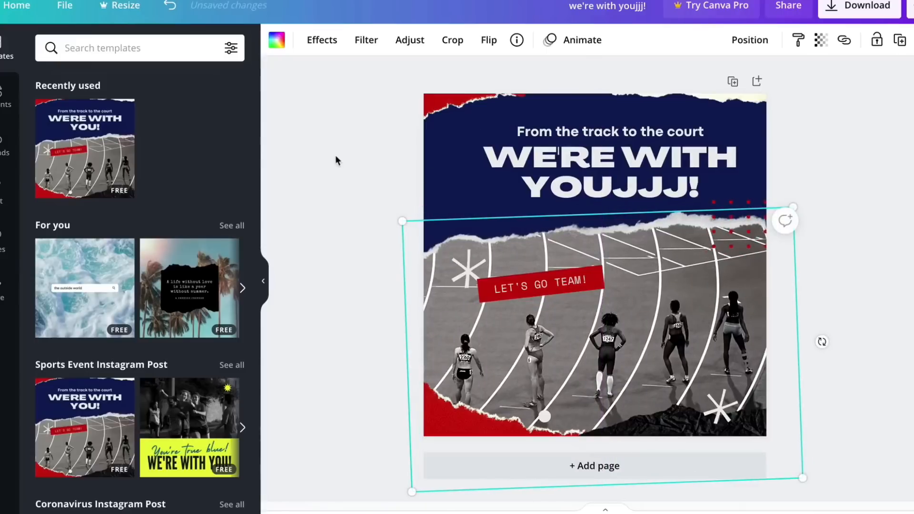
{"action": "left_click", "coordinate": [363, 180]}
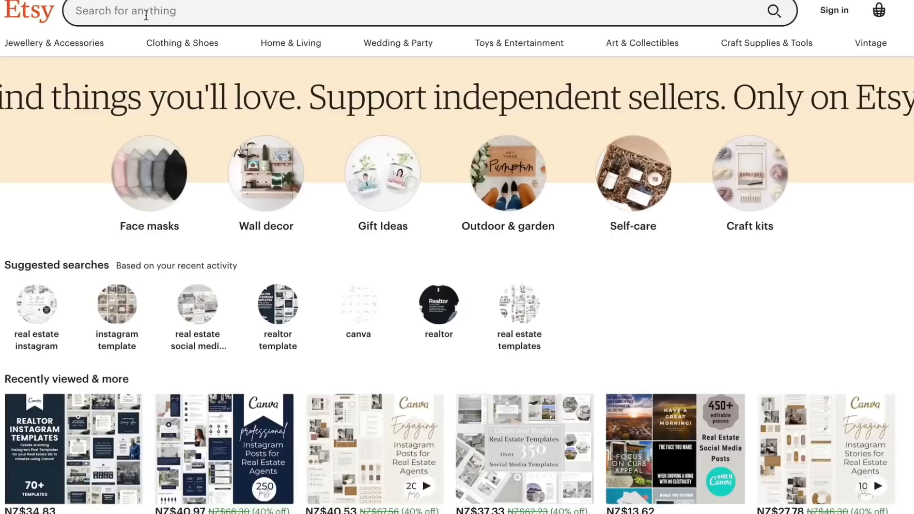
Switch to Etsy and search the marketplace for "instagram template".
{"action": "left_click", "coordinate": [146, 16]}
{"action": "type", "text": "instr"}
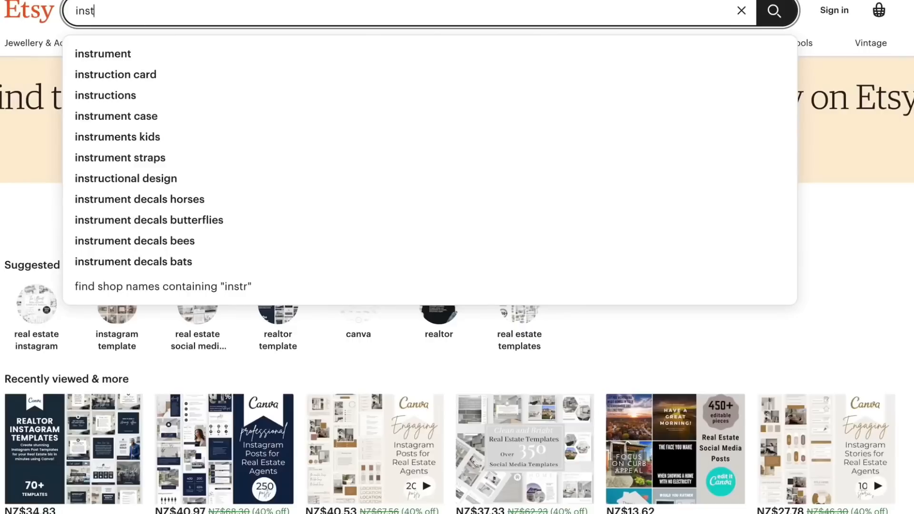
{"action": "left_click", "coordinate": [129, 55]}
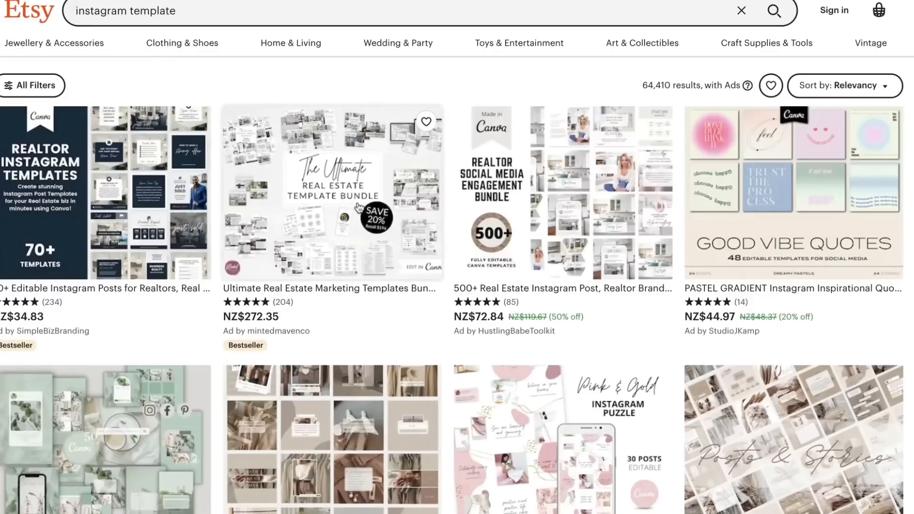
Look through the designs, prices and review counts of the Instagram template listings in the search results.
{"action": "scroll", "coordinate": [360, 204], "scroll_direction": "down", "scroll_amount": 5}
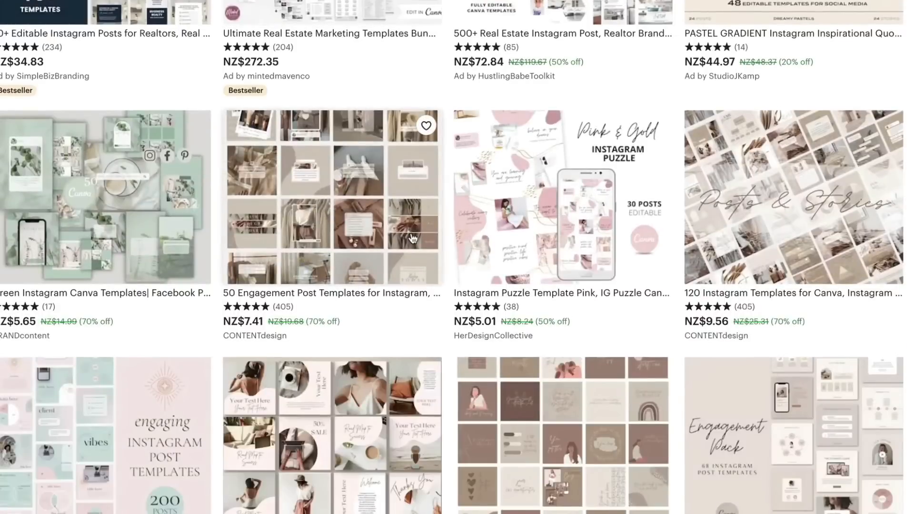
{"action": "scroll", "coordinate": [412, 237], "scroll_direction": "down", "scroll_amount": 7}
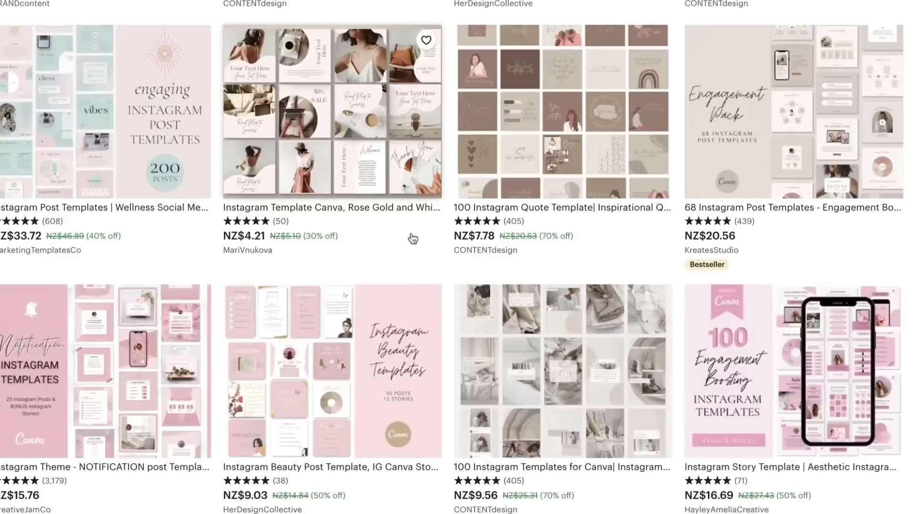
{"action": "scroll", "coordinate": [410, 240], "scroll_direction": "up", "scroll_amount": 12}
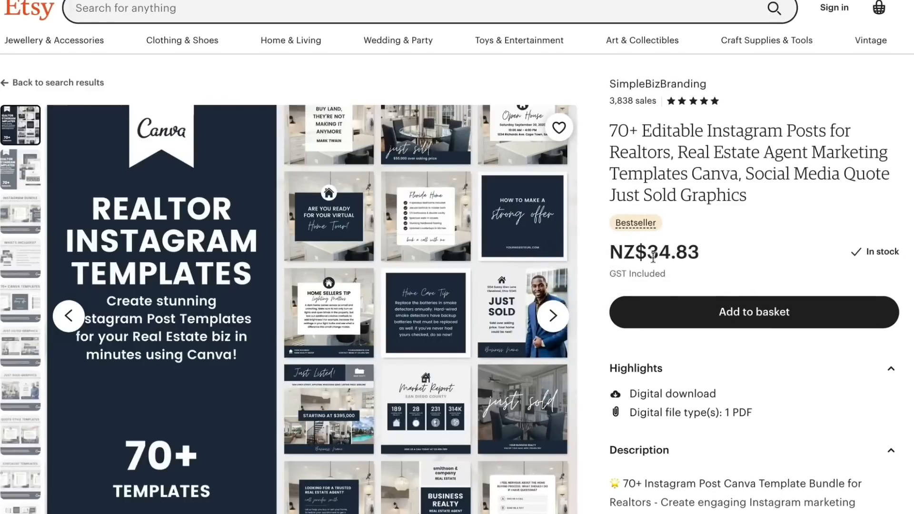
Sort the realtor Instagram template listing's item reviews by Newest and read through the most recent ones.
{"action": "scroll", "coordinate": [576, 225], "scroll_direction": "down", "scroll_amount": 8}
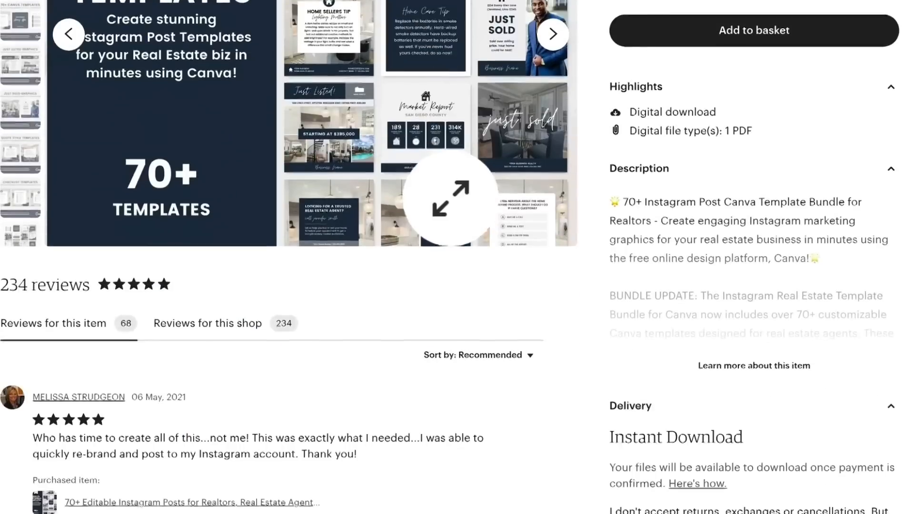
{"action": "scroll", "coordinate": [176, 272], "scroll_direction": "up", "scroll_amount": 2}
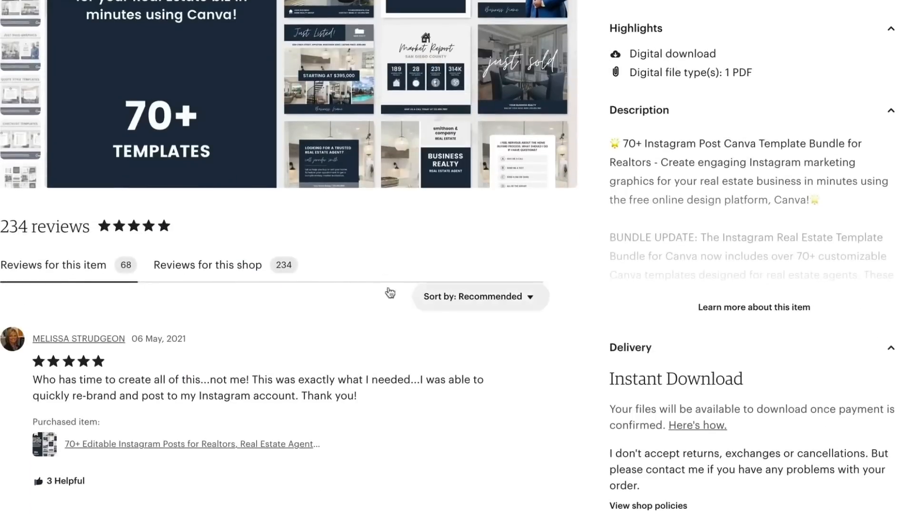
{"action": "left_click", "coordinate": [530, 296]}
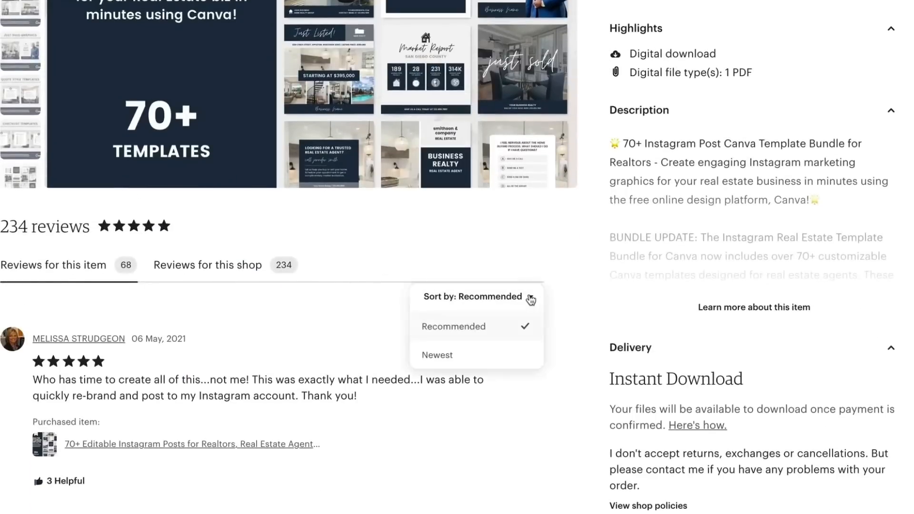
{"action": "left_click", "coordinate": [461, 352]}
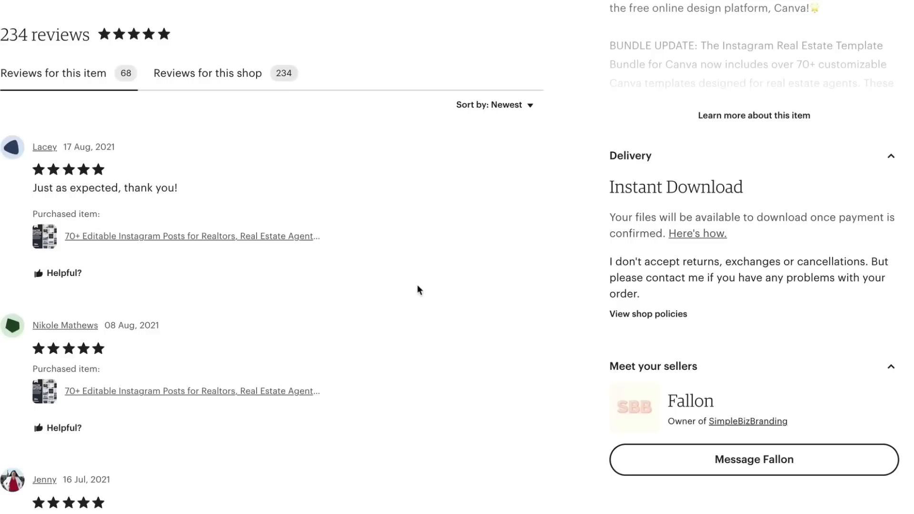
{"action": "scroll", "coordinate": [417, 284], "scroll_direction": "down", "scroll_amount": 3}
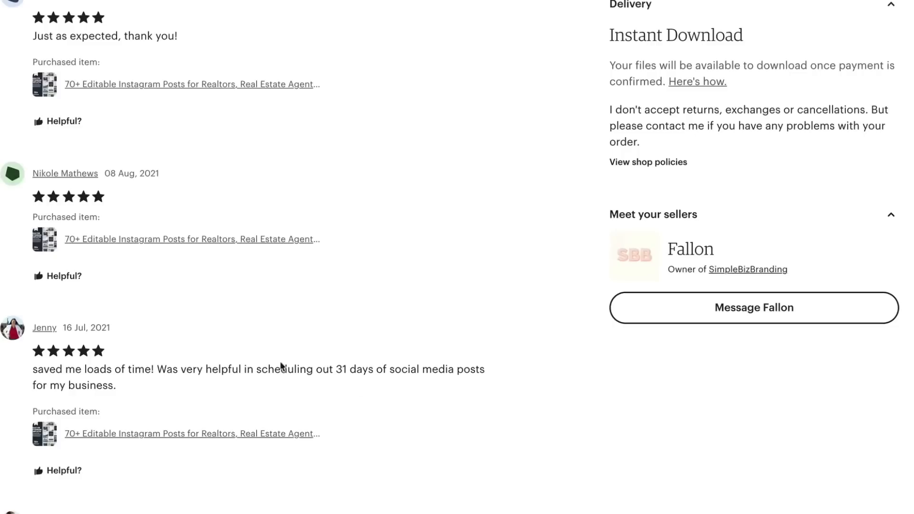
{"action": "scroll", "coordinate": [301, 246], "scroll_direction": "down", "scroll_amount": 4}
{"action": "scroll", "coordinate": [301, 247], "scroll_direction": "down", "scroll_amount": 2}
{"action": "scroll", "coordinate": [302, 253], "scroll_direction": "up", "scroll_amount": 13}
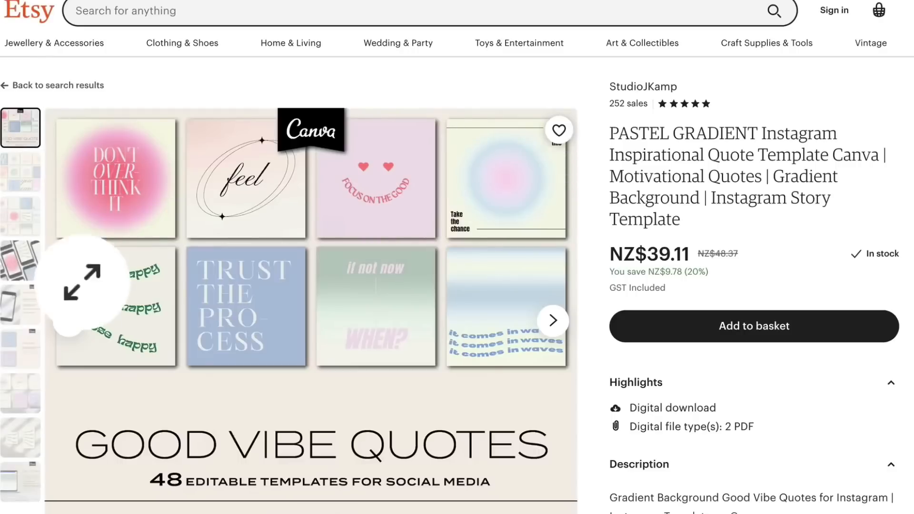
Examine the third preview image and the shop reviews of the PASTEL GRADIENT quote template listing, and close the listing.
{"action": "left_click", "coordinate": [28, 219]}
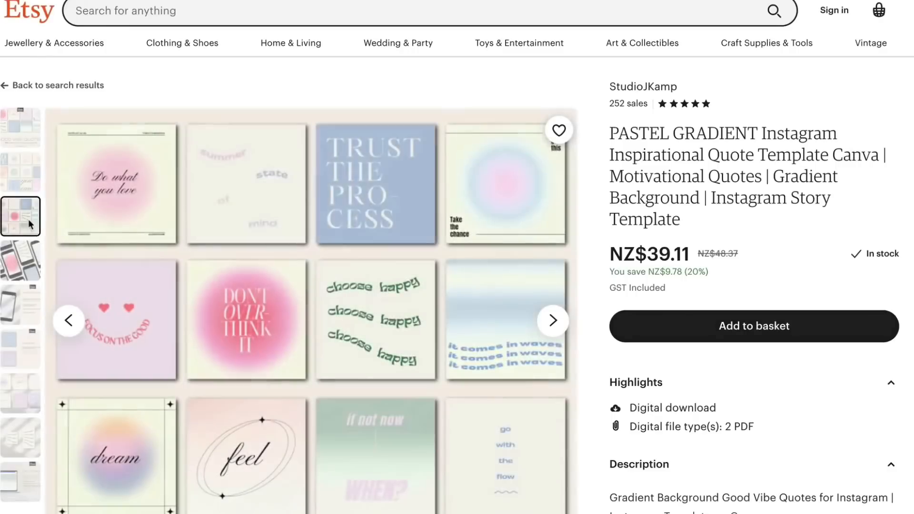
{"action": "scroll", "coordinate": [391, 234], "scroll_direction": "down", "scroll_amount": 9}
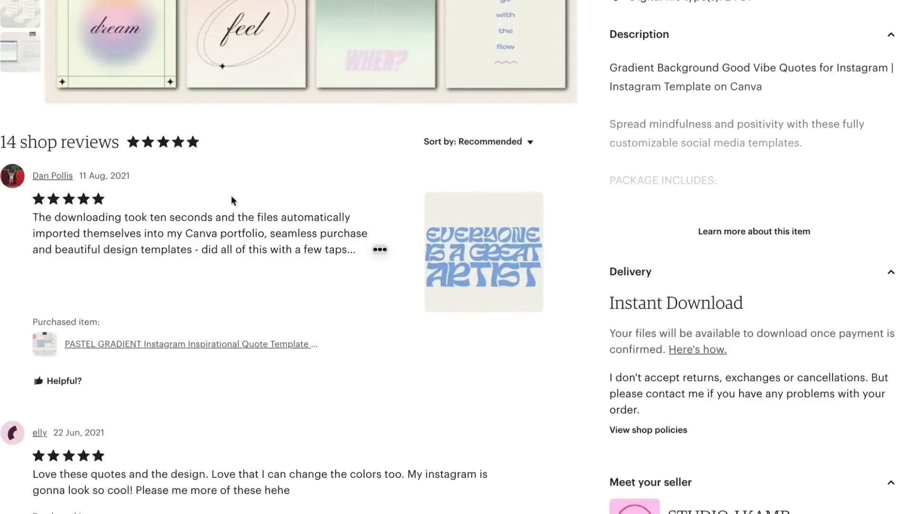
{"action": "scroll", "coordinate": [233, 200], "scroll_direction": "up", "scroll_amount": 6}
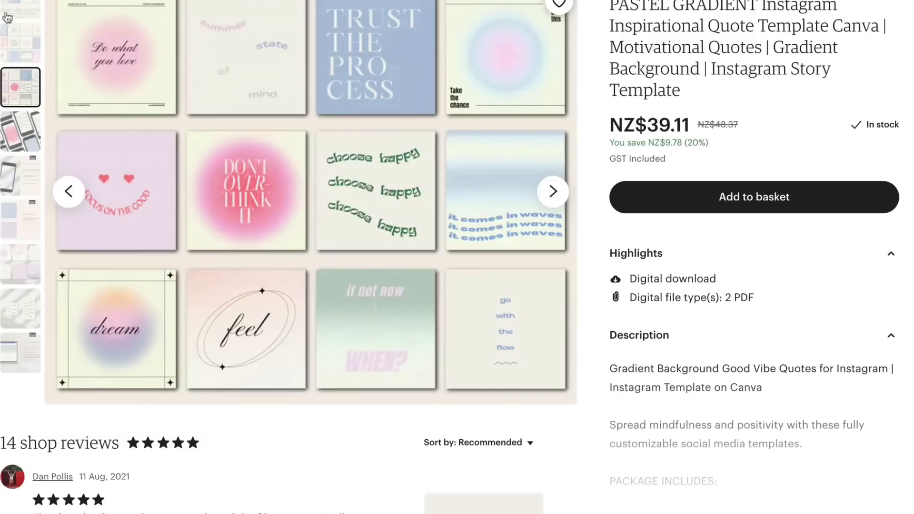
{"action": "key", "text": "ctrl+w"}
Browse the Instagram template listings and sort the search results by Top Customer Reviews.
{"action": "scroll", "coordinate": [344, 165], "scroll_direction": "down", "scroll_amount": 5}
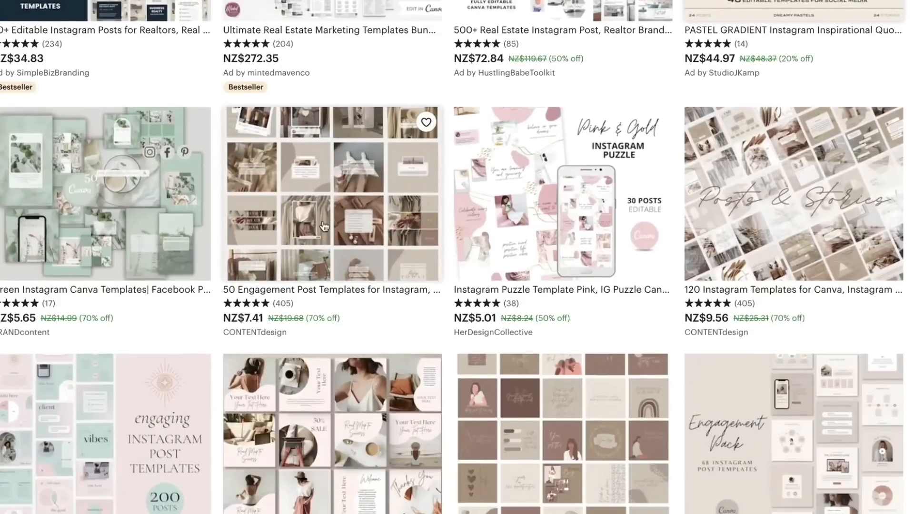
{"action": "scroll", "coordinate": [324, 226], "scroll_direction": "down", "scroll_amount": 1}
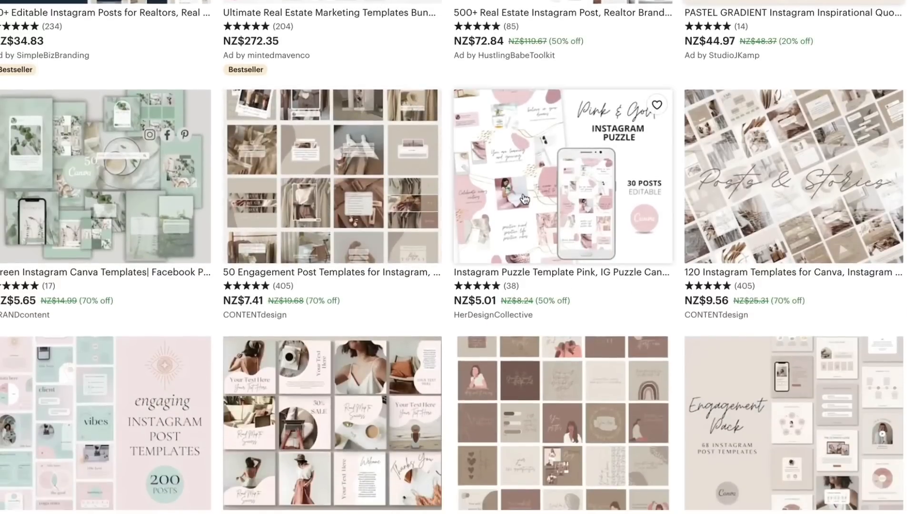
{"action": "scroll", "coordinate": [522, 201], "scroll_direction": "down", "scroll_amount": 4}
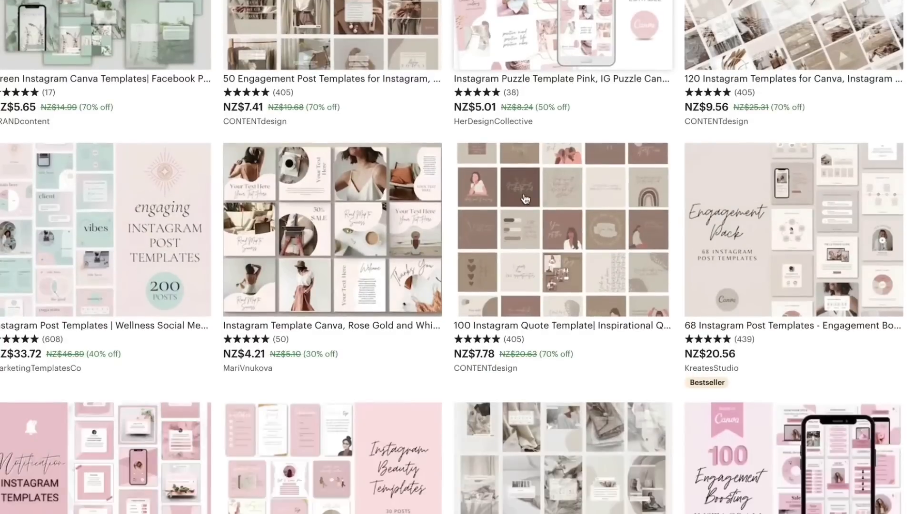
{"action": "scroll", "coordinate": [525, 199], "scroll_direction": "down", "scroll_amount": 2}
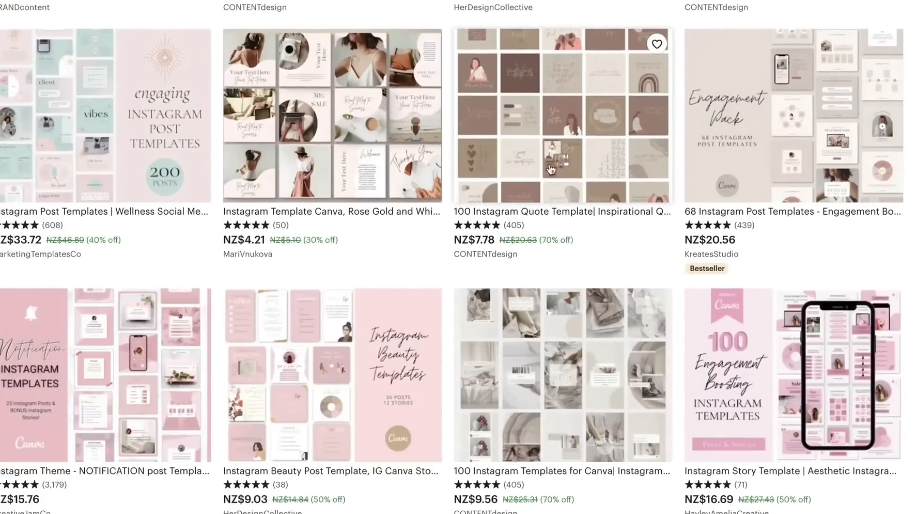
{"action": "scroll", "coordinate": [564, 141], "scroll_direction": "up", "scroll_amount": 1}
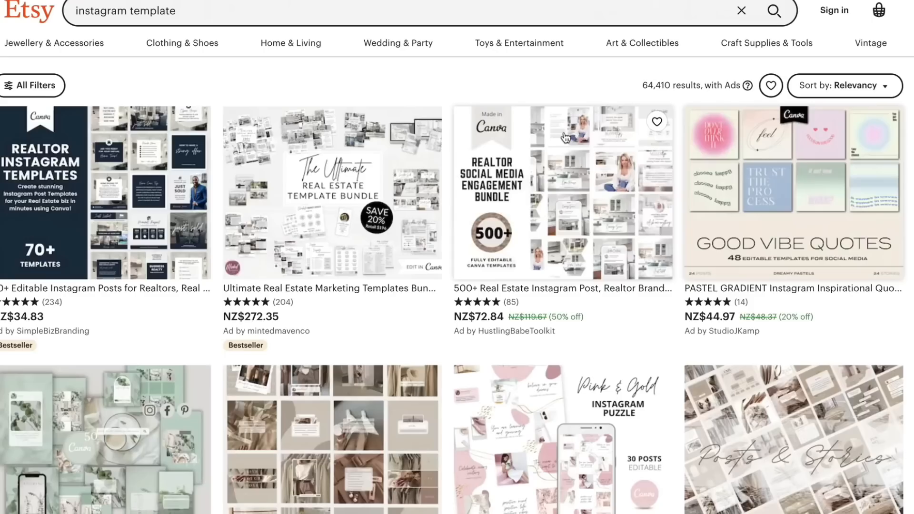
{"action": "left_click", "coordinate": [837, 86]}
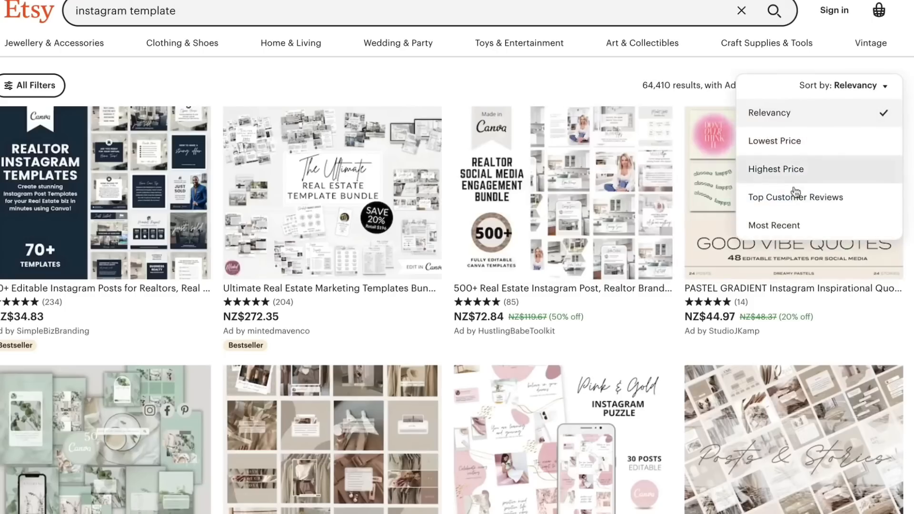
{"action": "left_click", "coordinate": [817, 208]}
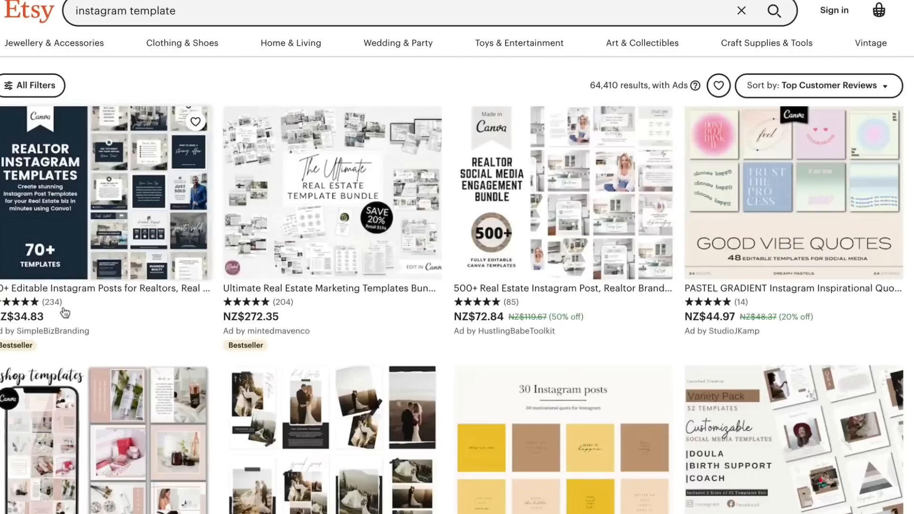
Open the Wedding Instagram Stories Bundle listing from StandishDesignStudio and highlight the start of its title.
{"action": "scroll", "coordinate": [563, 276], "scroll_direction": "down", "scroll_amount": 3}
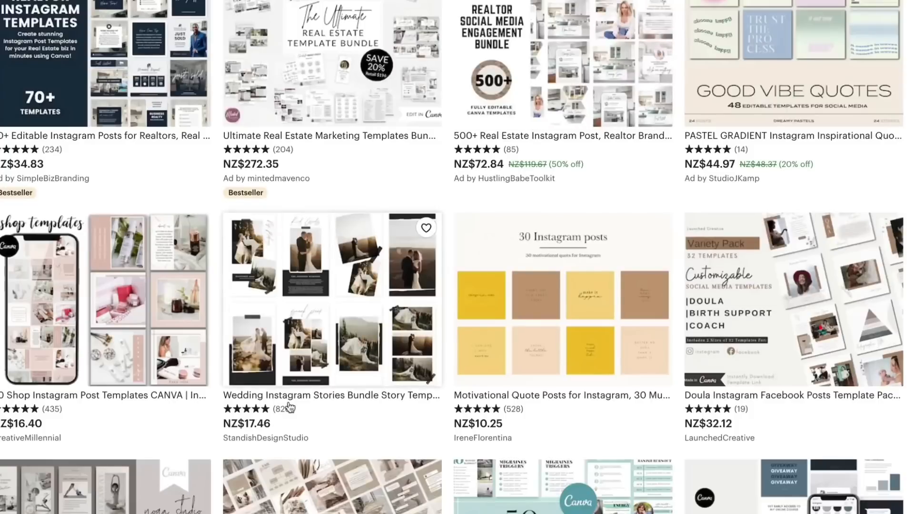
{"action": "left_click", "coordinate": [305, 350]}
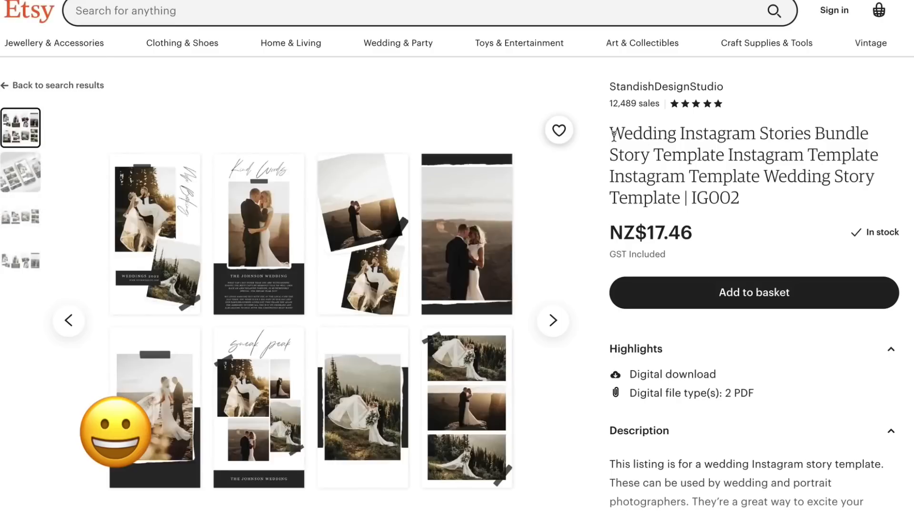
{"action": "left_click_drag", "start_coordinate": [613, 136], "coordinate": [854, 137]}
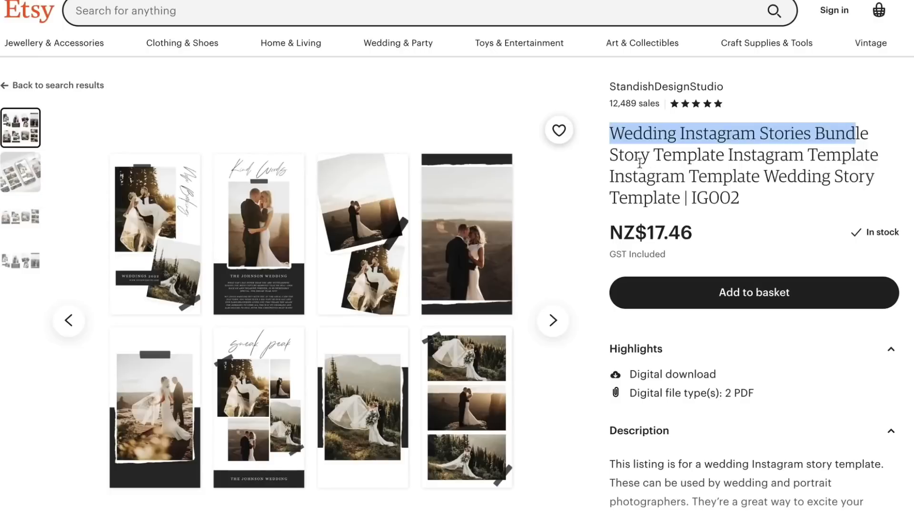
{"action": "left_click", "coordinate": [721, 172]}
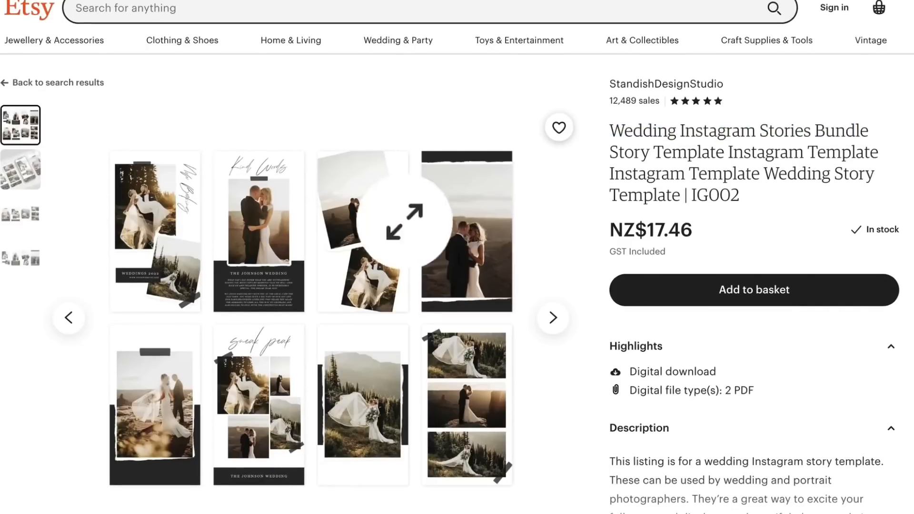
Inspect the wedding stories listing's preview and shop reviews section, highlighting the number of shop reviews.
{"action": "scroll", "coordinate": [516, 228], "scroll_direction": "down", "scroll_amount": 5}
{"action": "scroll", "coordinate": [291, 285], "scroll_direction": "up", "scroll_amount": 5}
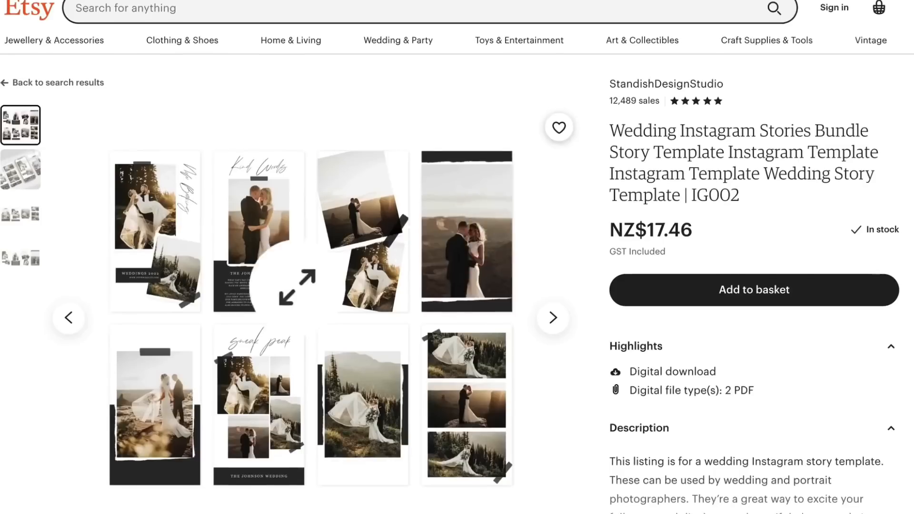
{"action": "scroll", "coordinate": [299, 284], "scroll_direction": "down", "scroll_amount": 5}
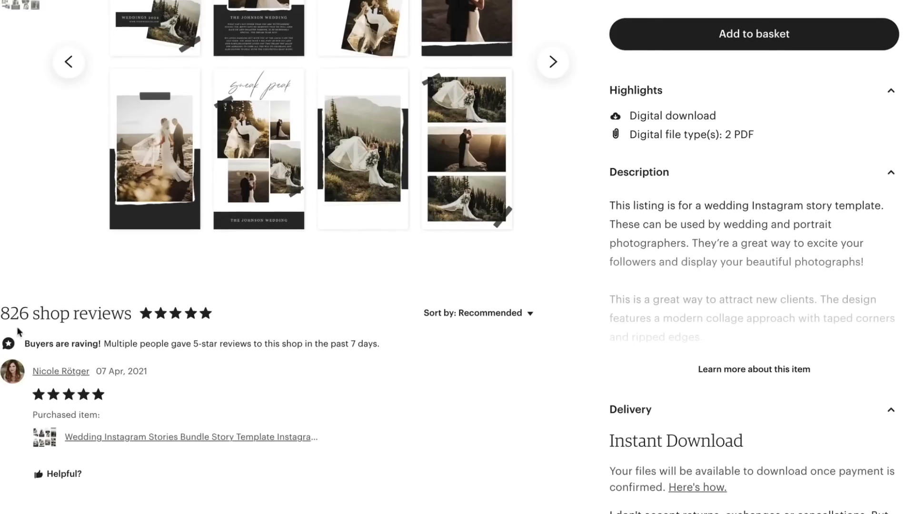
{"action": "left_click_drag", "start_coordinate": [3, 314], "coordinate": [131, 314]}
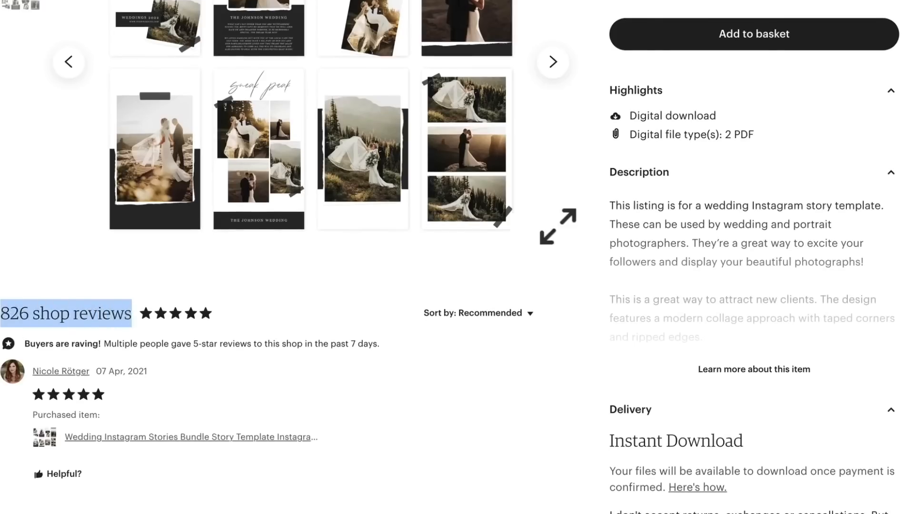
{"action": "scroll", "coordinate": [555, 228], "scroll_direction": "up", "scroll_amount": 2}
{"action": "left_click", "coordinate": [12, 393]}
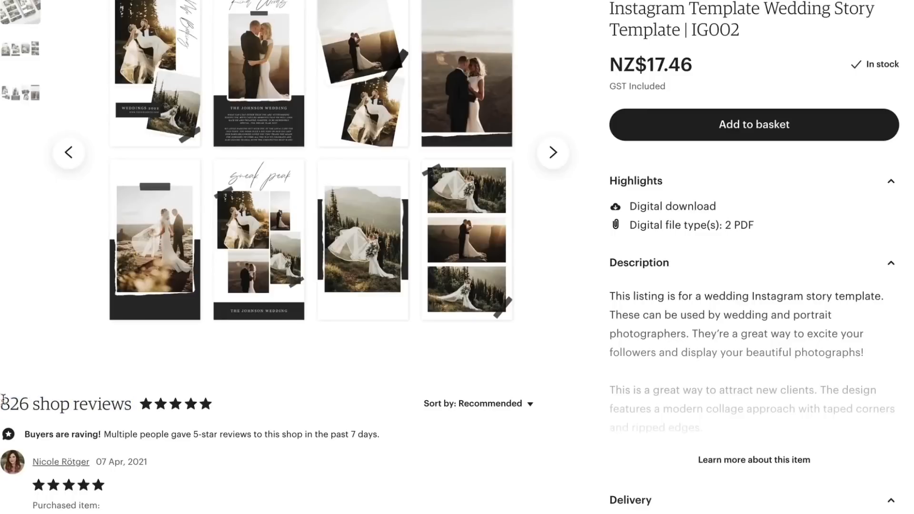
{"action": "left_click_drag", "start_coordinate": [4, 398], "coordinate": [30, 394]}
{"action": "left_click", "coordinate": [115, 395]}
{"action": "left_click_drag", "start_coordinate": [4, 405], "coordinate": [31, 404]}
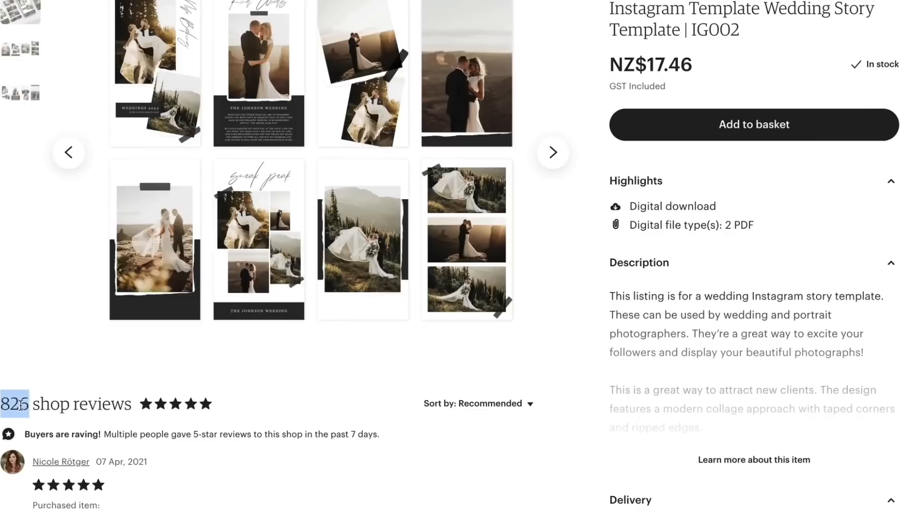
{"action": "scroll", "coordinate": [486, 238], "scroll_direction": "up", "scroll_amount": 4}
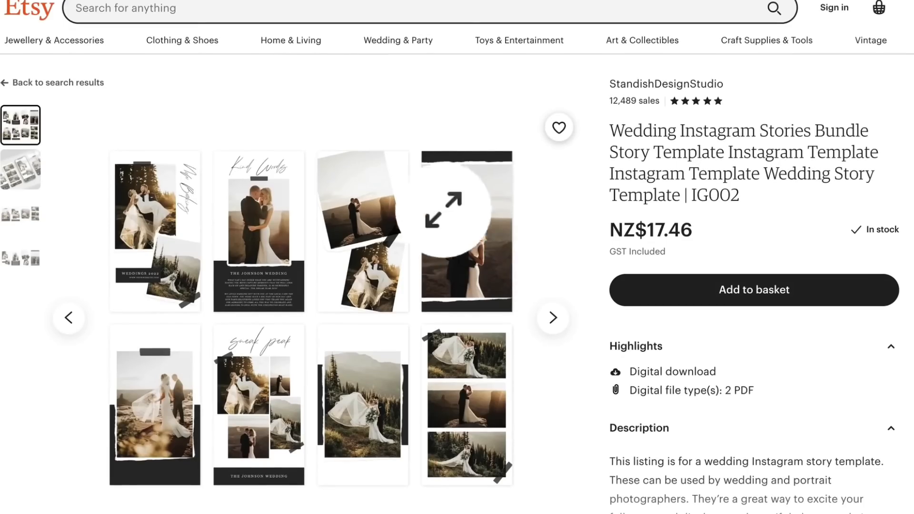
Return to the Instagram template search results and skim the further listings sorted by Top Customer Reviews.
{"action": "key", "text": "alt+Left"}
{"action": "scroll", "coordinate": [318, 274], "scroll_direction": "down", "scroll_amount": 10}
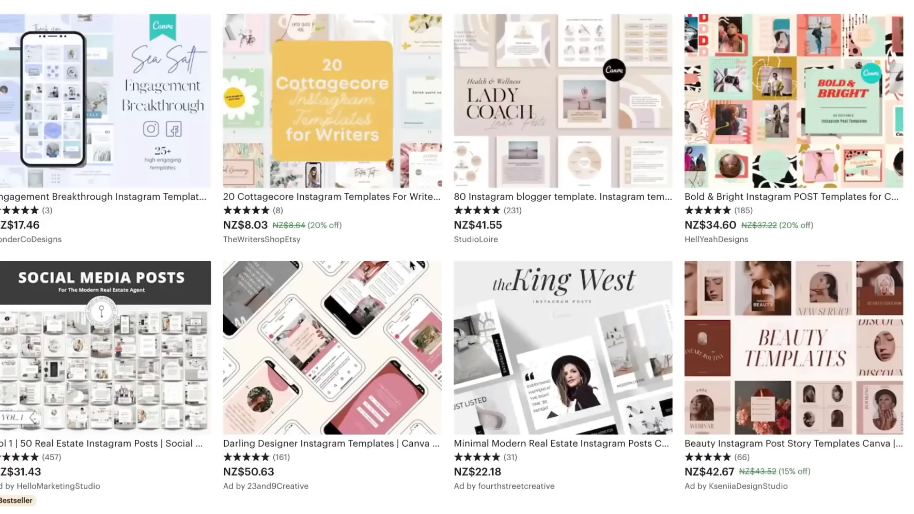
{"action": "scroll", "coordinate": [318, 274], "scroll_direction": "down", "scroll_amount": 8}
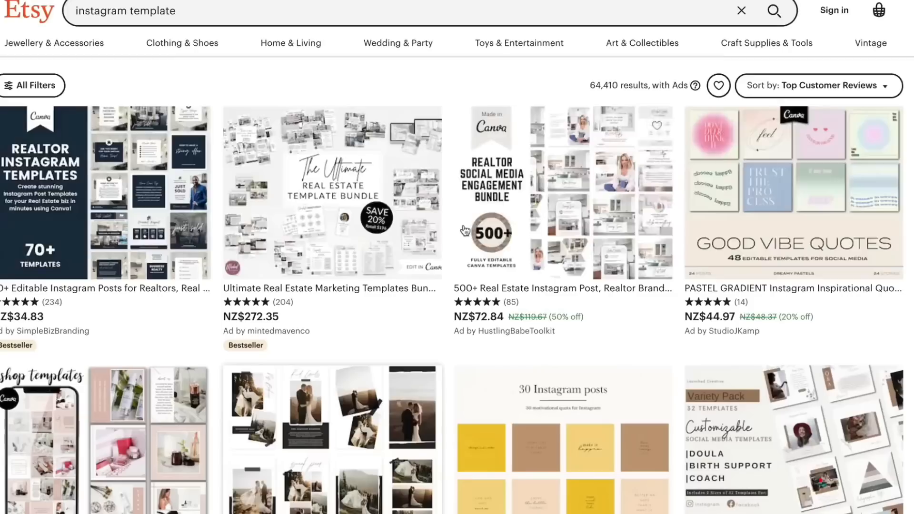
{"action": "scroll", "coordinate": [450, 219], "scroll_direction": "down", "scroll_amount": 15}
{"action": "scroll", "coordinate": [450, 219], "scroll_direction": "up", "scroll_amount": 15}
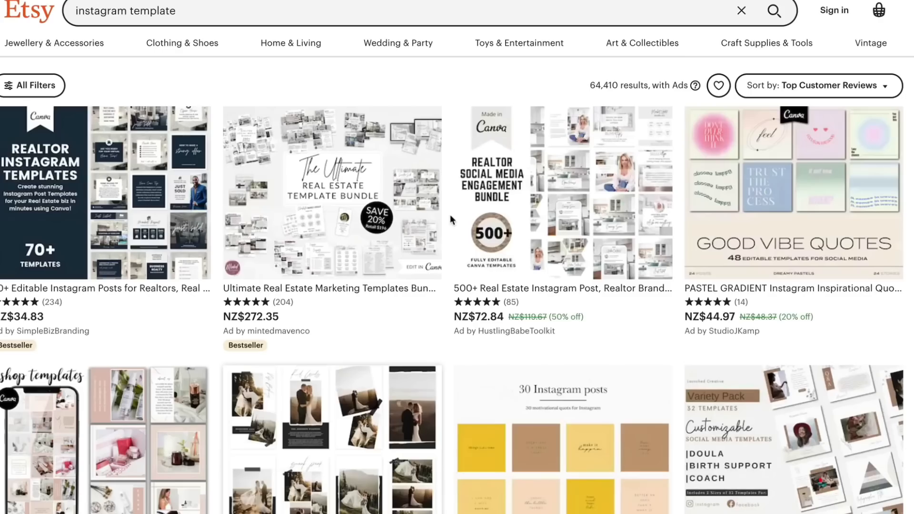
Refine the Etsy search to "instagram sports template" and look through the resulting listings.
{"action": "left_click", "coordinate": [129, 8]}
{"action": "type", "text": "sports"}
{"action": "key", "text": "Return"}
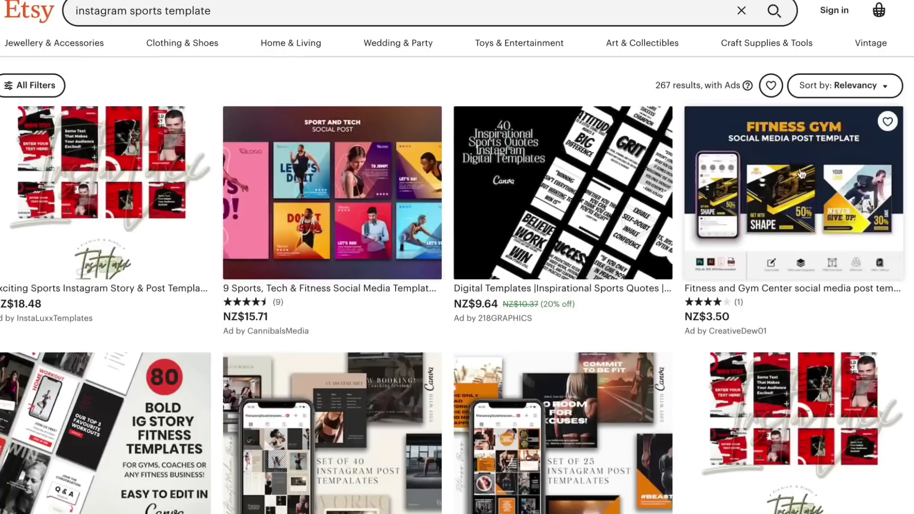
{"action": "scroll", "coordinate": [443, 220], "scroll_direction": "down", "scroll_amount": 9}
{"action": "scroll", "coordinate": [444, 219], "scroll_direction": "up", "scroll_amount": 9}
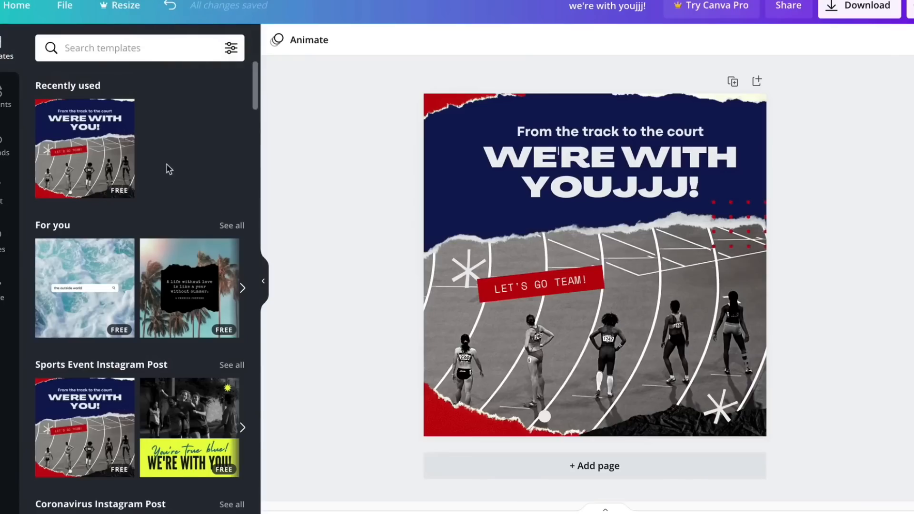
Switch to the Canva design, search the templates for "sports" and browse the matching designs.
{"action": "scroll", "coordinate": [167, 169], "scroll_direction": "down", "scroll_amount": 3}
{"action": "scroll", "coordinate": [167, 170], "scroll_direction": "up", "scroll_amount": 3}
{"action": "left_click", "coordinate": [152, 54]}
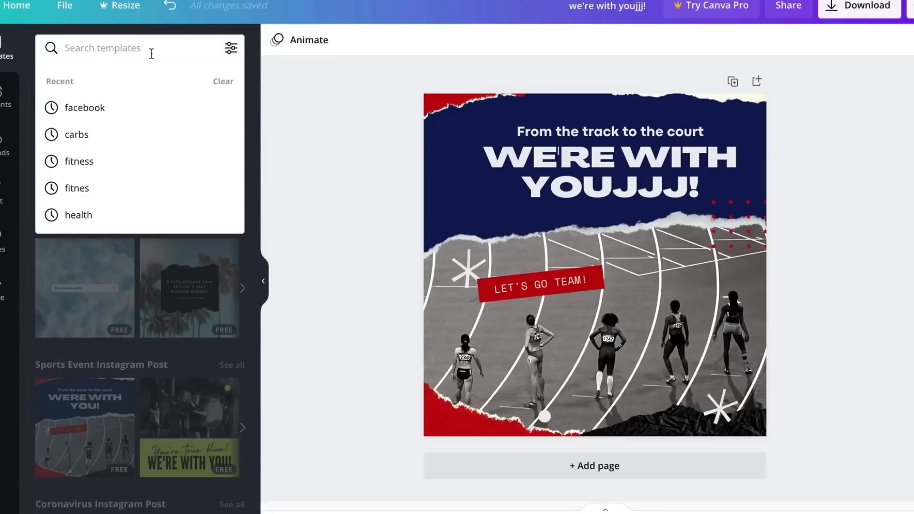
{"action": "type", "text": "sports"}
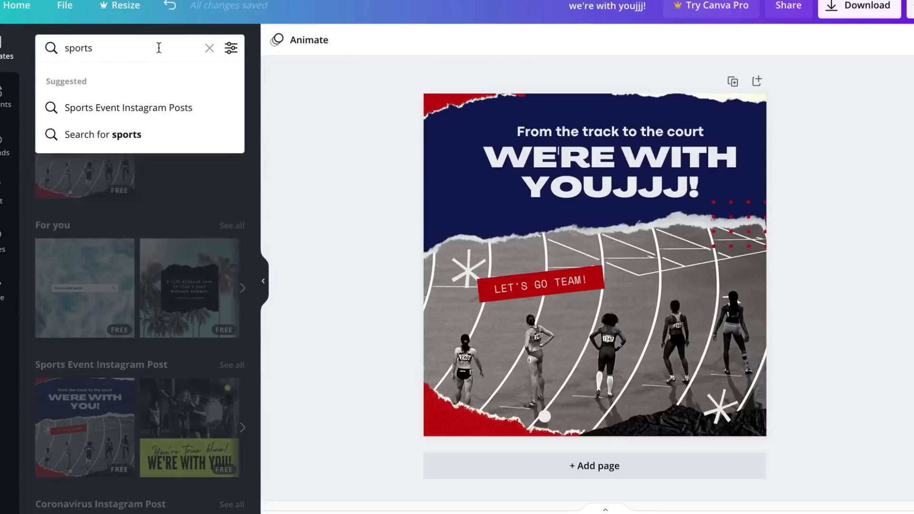
{"action": "key", "text": "Return"}
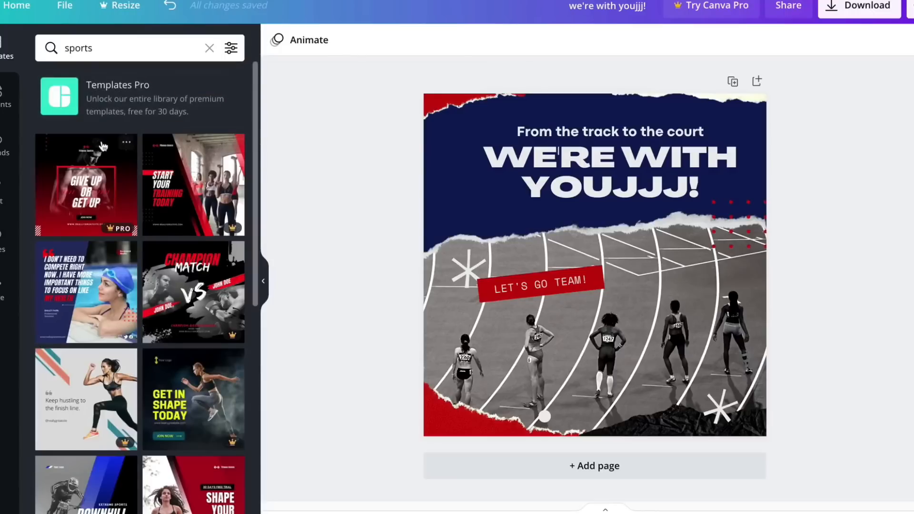
{"action": "scroll", "coordinate": [102, 146], "scroll_direction": "down", "scroll_amount": 1}
{"action": "scroll", "coordinate": [101, 146], "scroll_direction": "down", "scroll_amount": 2}
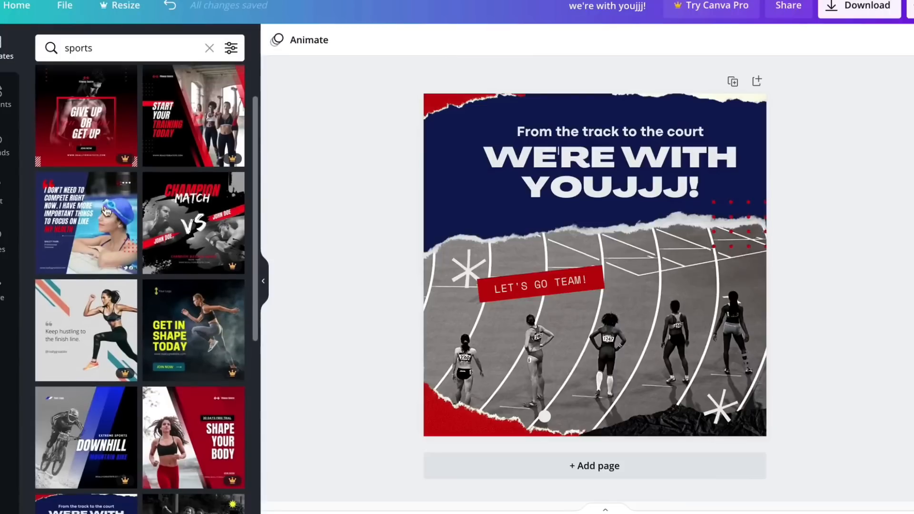
Find the free "100% All Out Support" template among the sports results, apply it to the page and select its team photo.
{"action": "scroll", "coordinate": [104, 183], "scroll_direction": "down", "scroll_amount": 2}
{"action": "scroll", "coordinate": [103, 183], "scroll_direction": "up", "scroll_amount": 1}
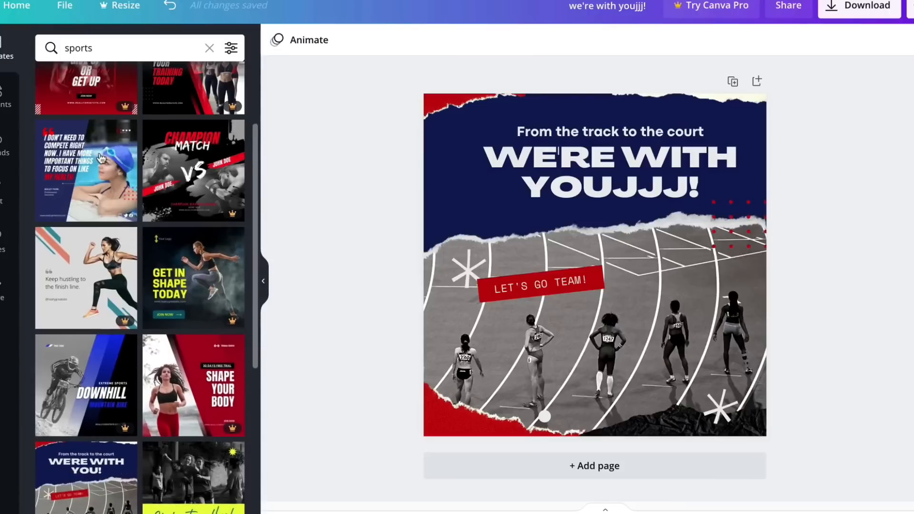
{"action": "scroll", "coordinate": [102, 166], "scroll_direction": "down", "scroll_amount": 4}
{"action": "scroll", "coordinate": [101, 158], "scroll_direction": "down", "scroll_amount": 10}
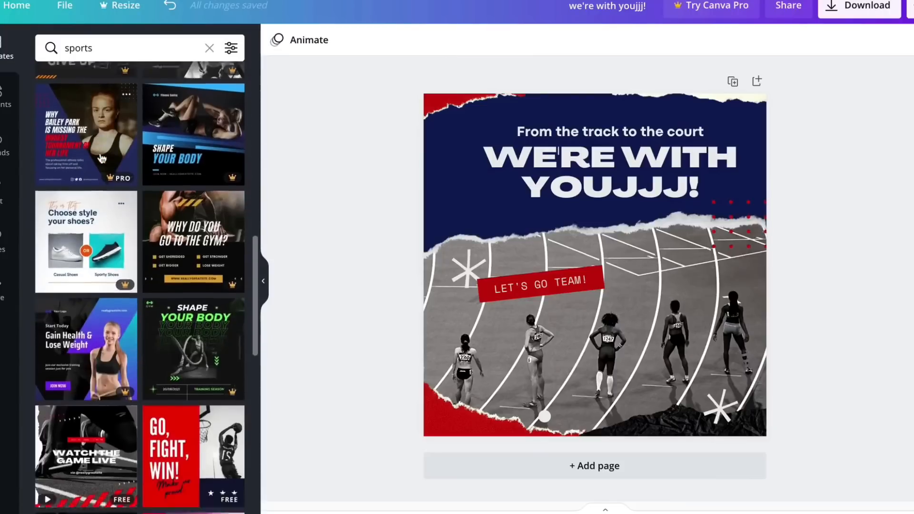
{"action": "scroll", "coordinate": [151, 170], "scroll_direction": "down", "scroll_amount": 3}
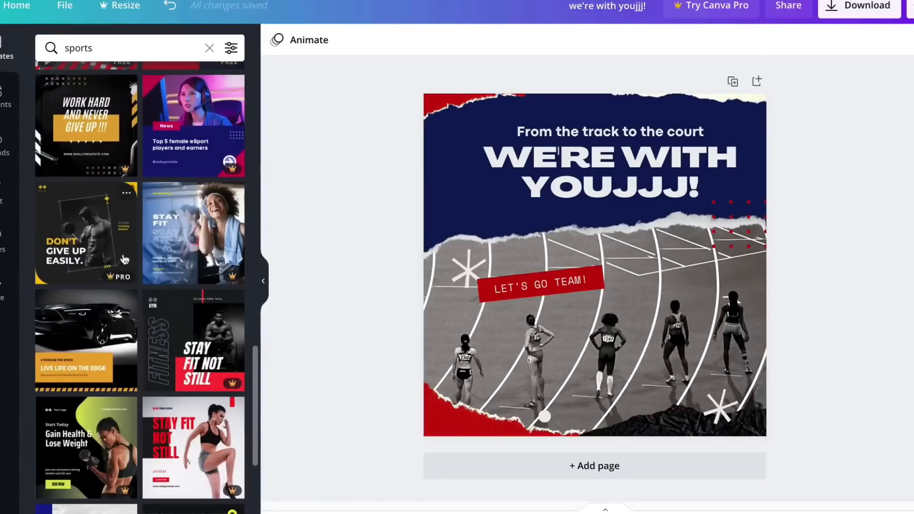
{"action": "scroll", "coordinate": [176, 244], "scroll_direction": "down", "scroll_amount": 2}
{"action": "scroll", "coordinate": [176, 244], "scroll_direction": "down", "scroll_amount": 8}
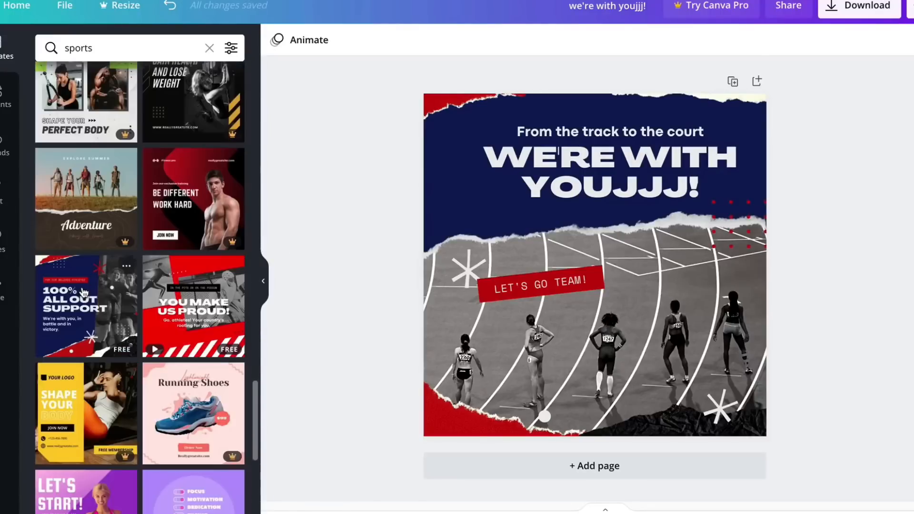
{"action": "left_click", "coordinate": [85, 306]}
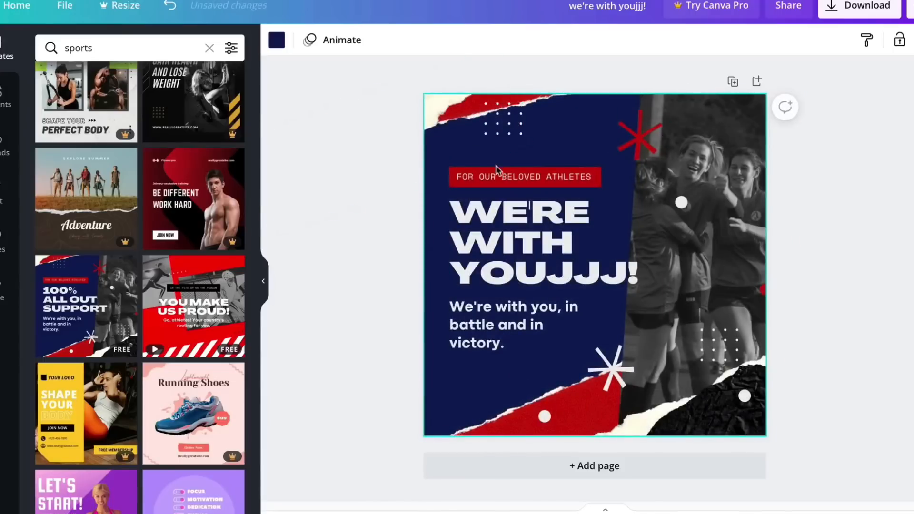
{"action": "left_click_drag", "start_coordinate": [678, 142], "coordinate": [696, 130]}
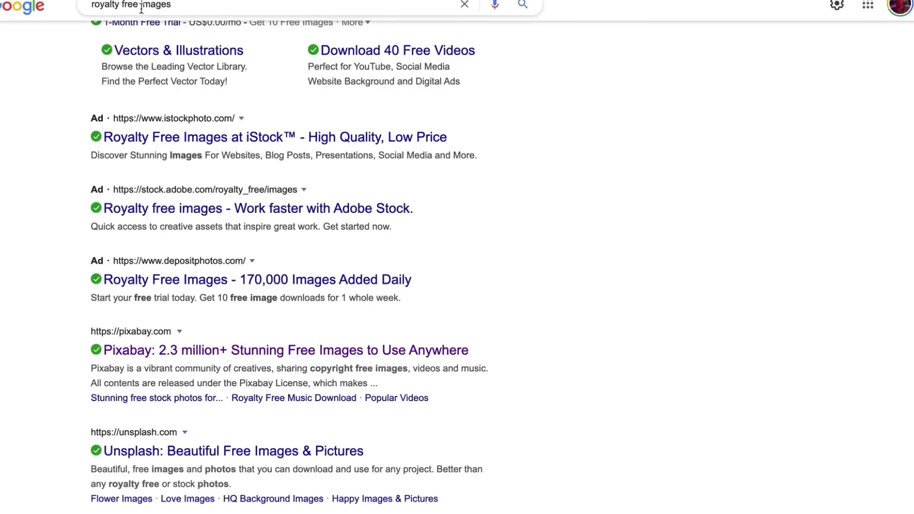
Switch to the Google results for "royalty free images", open the Pexels site and skim its free stock photos.
{"action": "scroll", "coordinate": [43, 213], "scroll_direction": "down", "scroll_amount": 3}
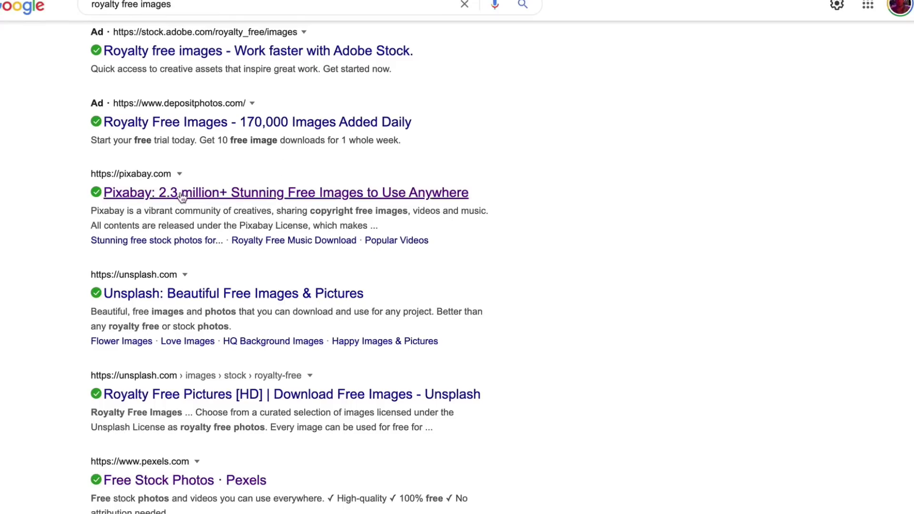
{"action": "scroll", "coordinate": [196, 276], "scroll_direction": "down", "scroll_amount": 1}
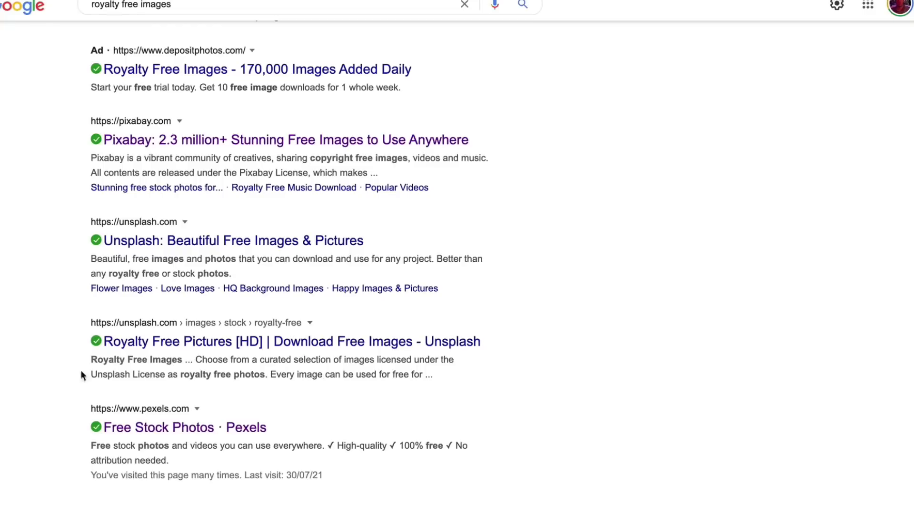
{"action": "left_click", "coordinate": [125, 431]}
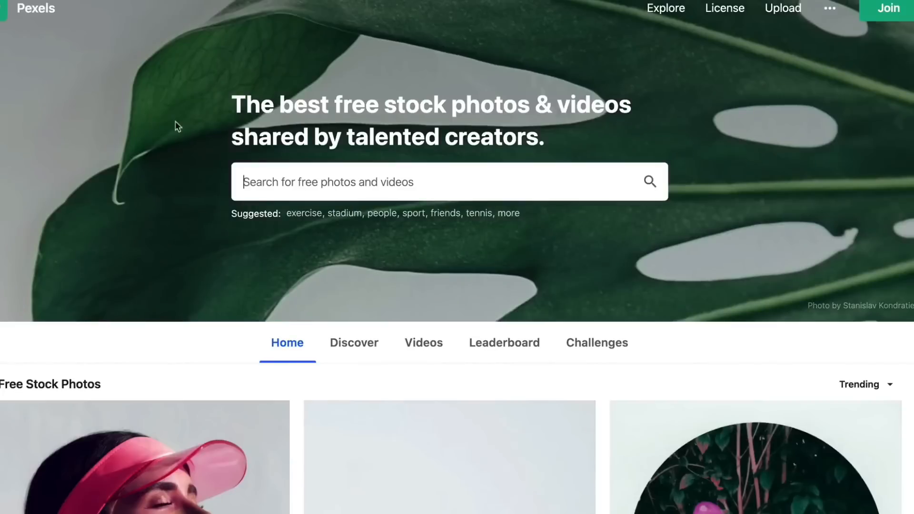
{"action": "scroll", "coordinate": [581, 220], "scroll_direction": "down", "scroll_amount": 10}
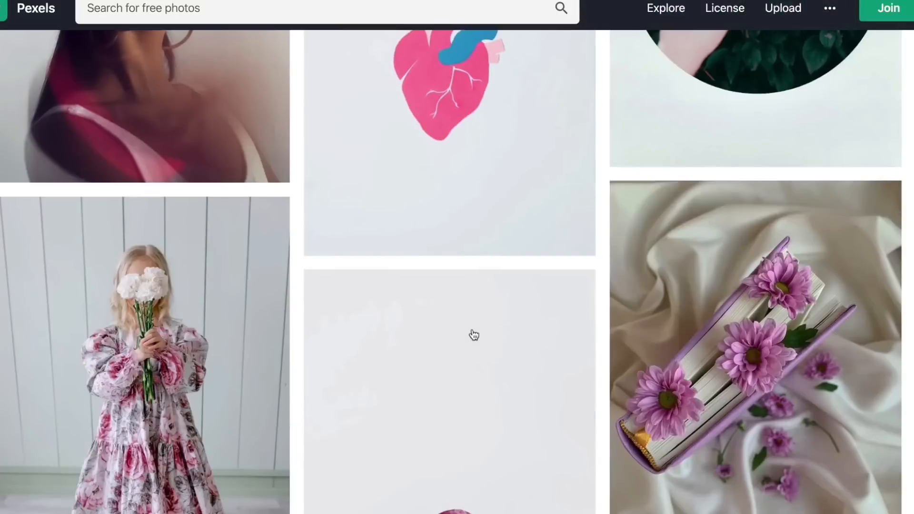
{"action": "scroll", "coordinate": [473, 332], "scroll_direction": "up", "scroll_amount": 7}
{"action": "scroll", "coordinate": [468, 304], "scroll_direction": "up", "scroll_amount": 4}
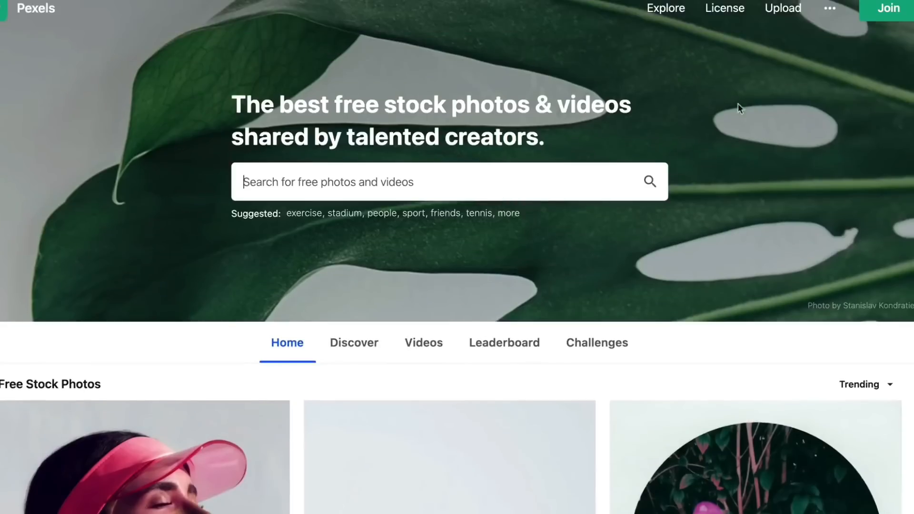
{"action": "left_click", "coordinate": [726, 14]}
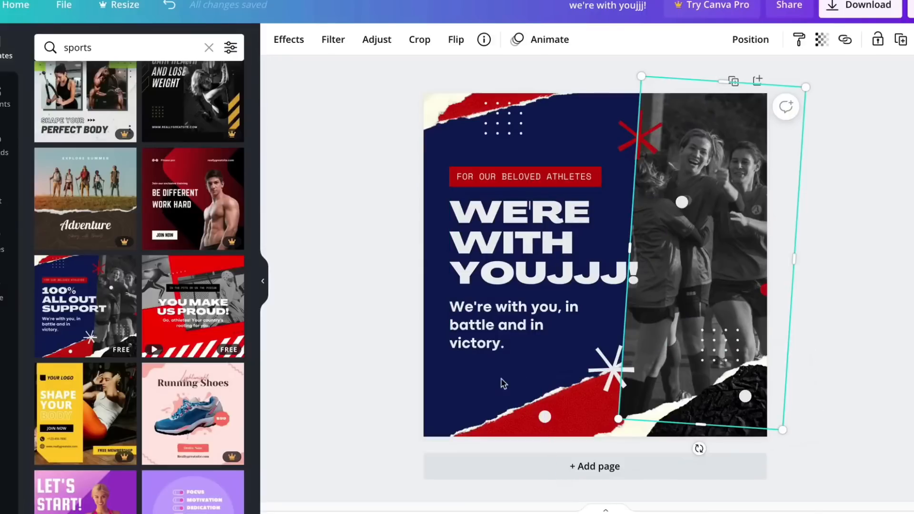
Apply the free red "You Make Us Proud!" sports template to the Canva page and download the design as an MP4 video.
{"action": "left_click", "coordinate": [883, 198]}
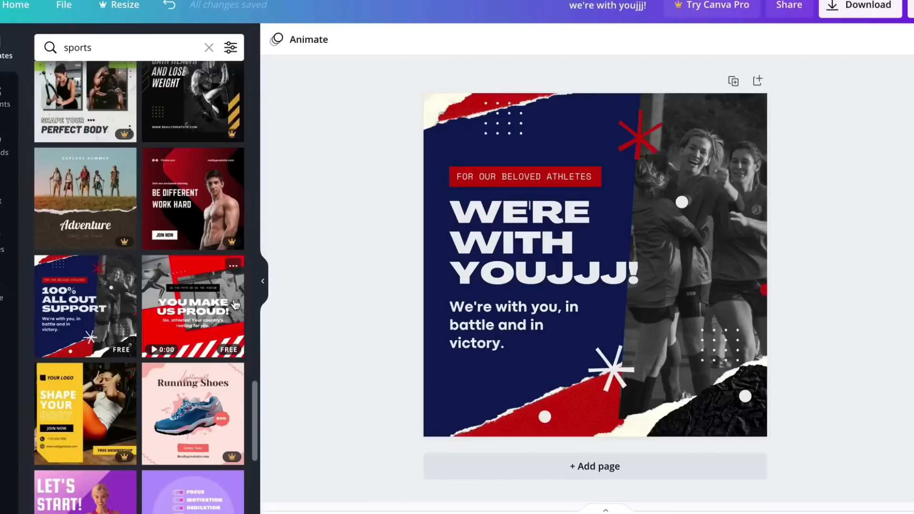
{"action": "left_click", "coordinate": [197, 311]}
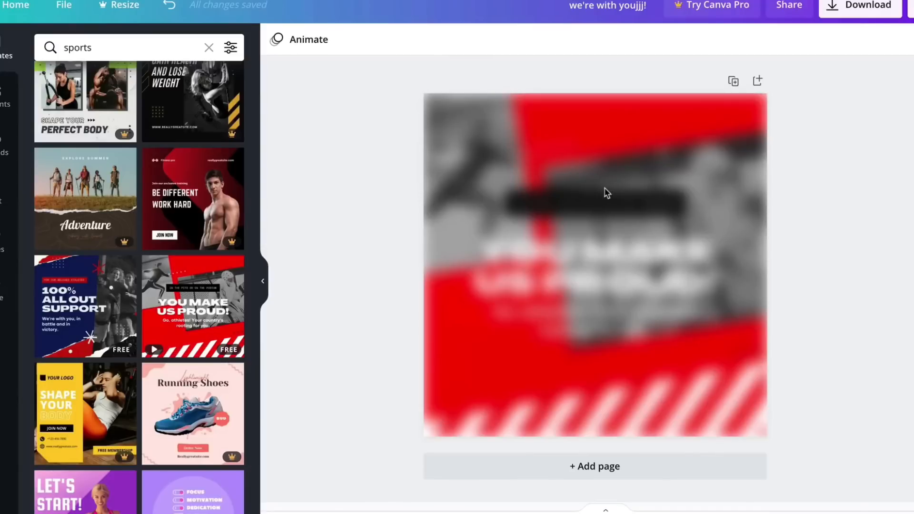
{"action": "left_click", "coordinate": [577, 300]}
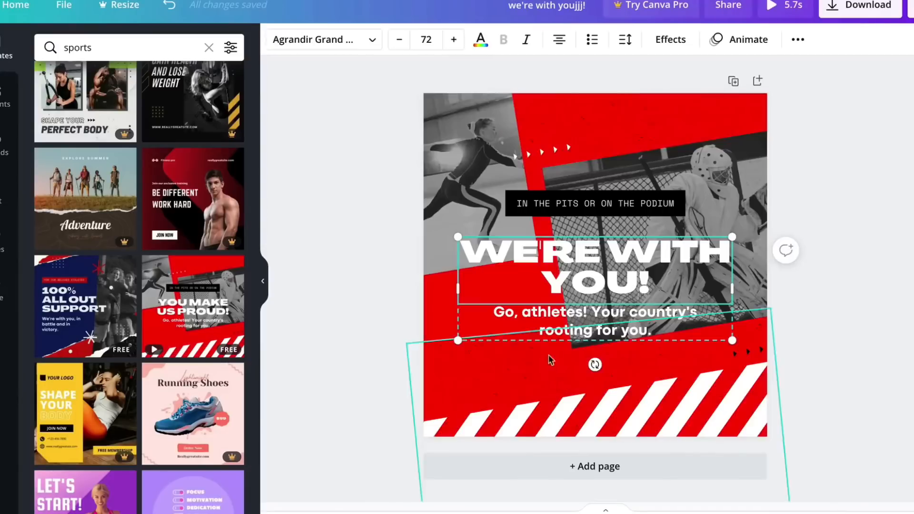
{"action": "left_click", "coordinate": [861, 18]}
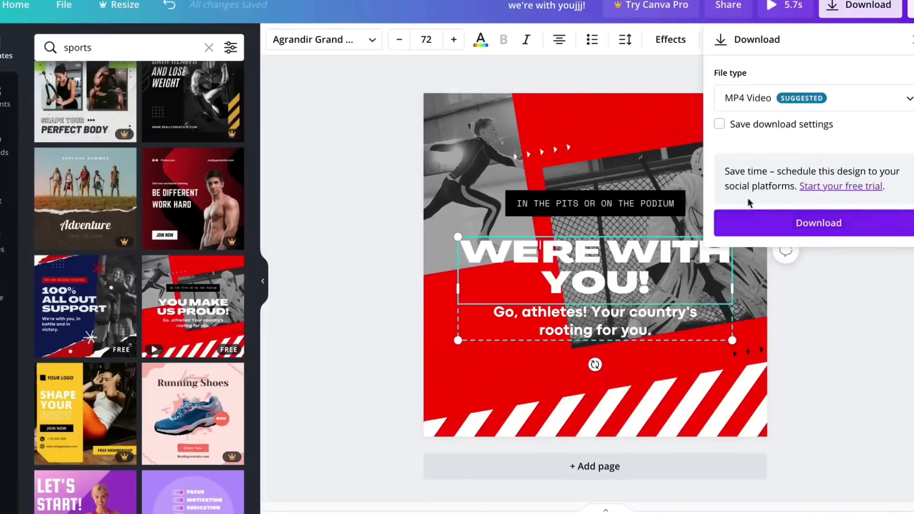
{"action": "left_click", "coordinate": [790, 223]}
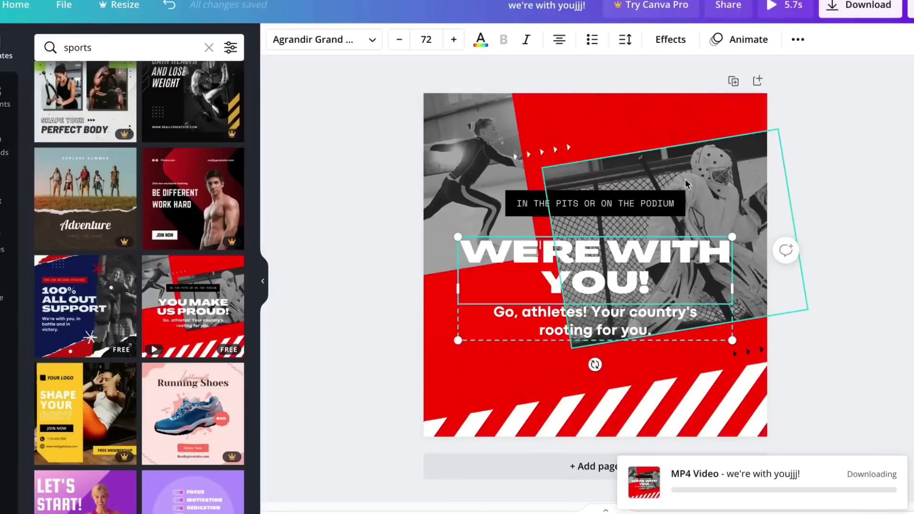
Deselect the headline and browse further through the sports template results.
{"action": "left_click", "coordinate": [380, 224]}
{"action": "scroll", "coordinate": [210, 258], "scroll_direction": "down", "scroll_amount": 5}
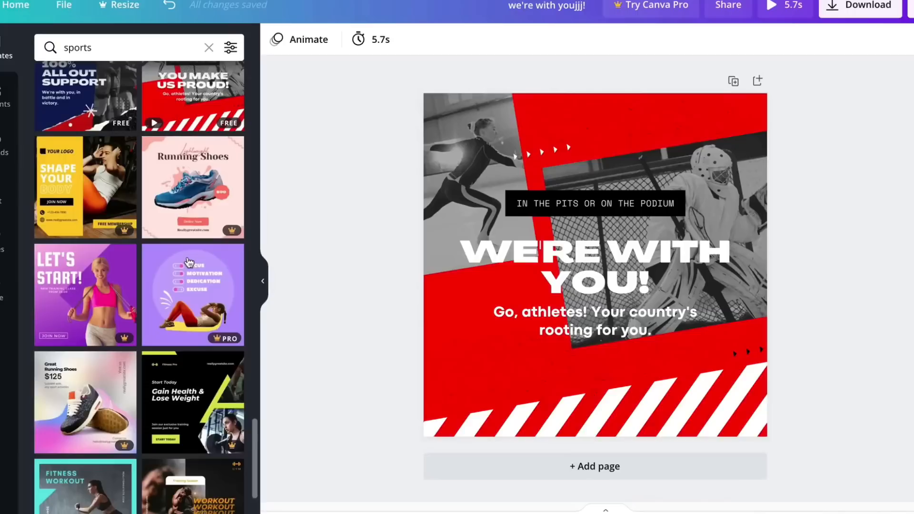
{"action": "scroll", "coordinate": [186, 263], "scroll_direction": "down", "scroll_amount": 10}
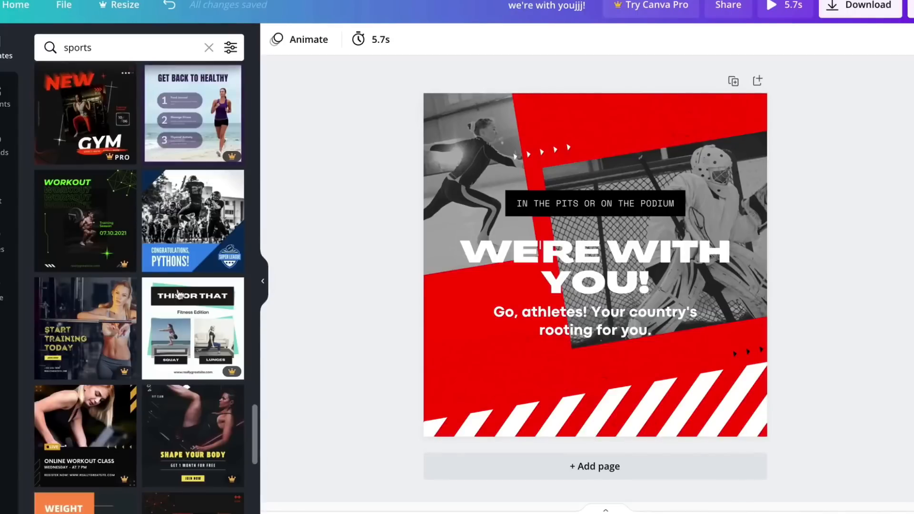
{"action": "scroll", "coordinate": [185, 318], "scroll_direction": "down", "scroll_amount": 3}
{"action": "scroll", "coordinate": [235, 428], "scroll_direction": "down", "scroll_amount": 3}
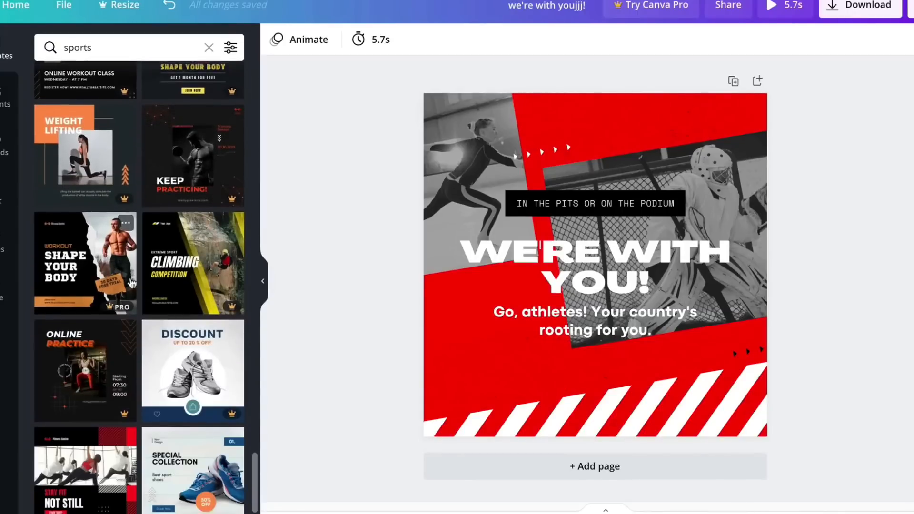
{"action": "scroll", "coordinate": [128, 283], "scroll_direction": "down", "scroll_amount": 5}
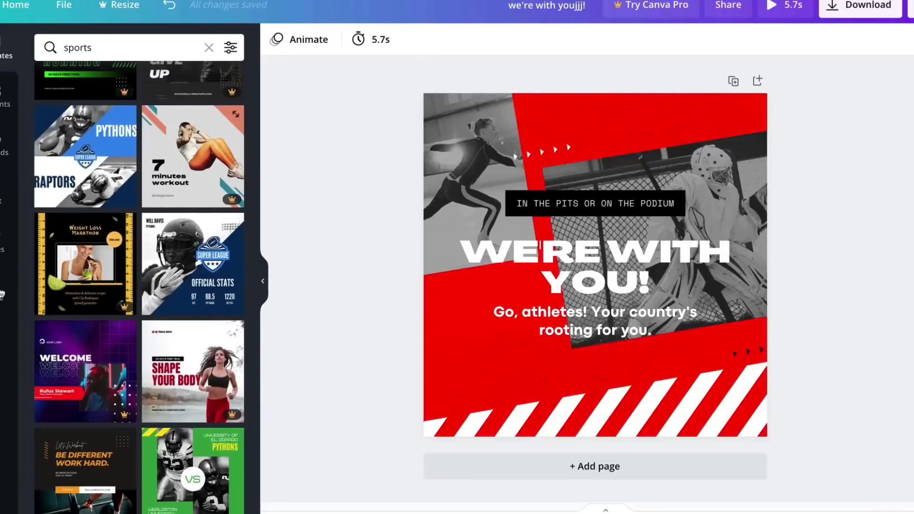
Open the Styles collection and try the Barlow Bold, Cormorant Garamond and Fredoka One style sets on the design.
{"action": "left_click", "coordinate": [1, 294]}
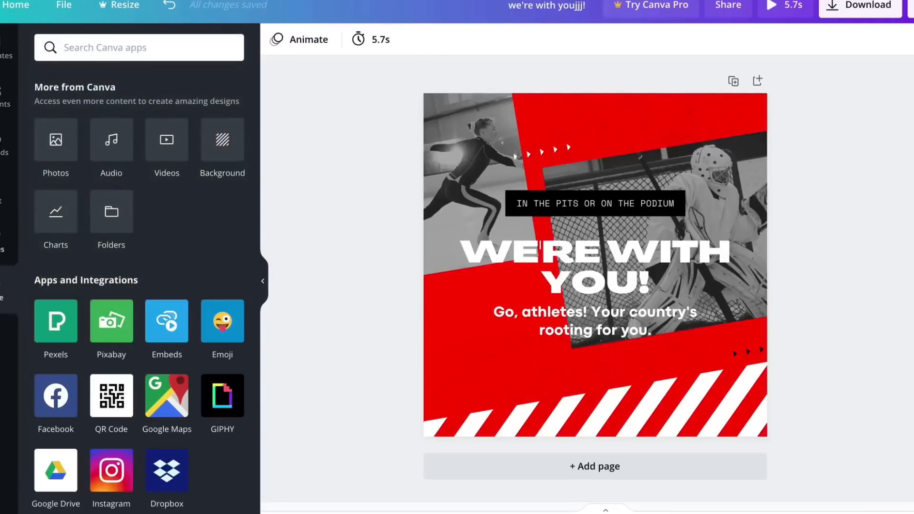
{"action": "left_click", "coordinate": [1, 250]}
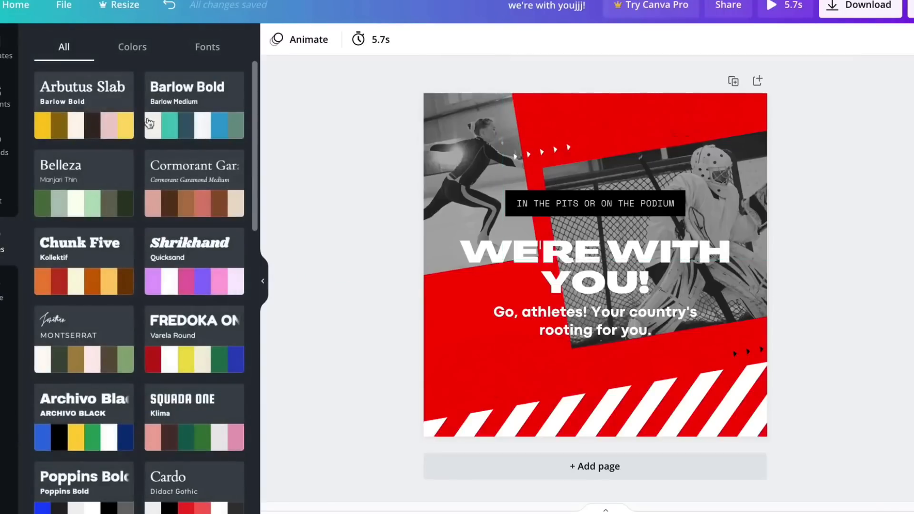
{"action": "left_click", "coordinate": [165, 116]}
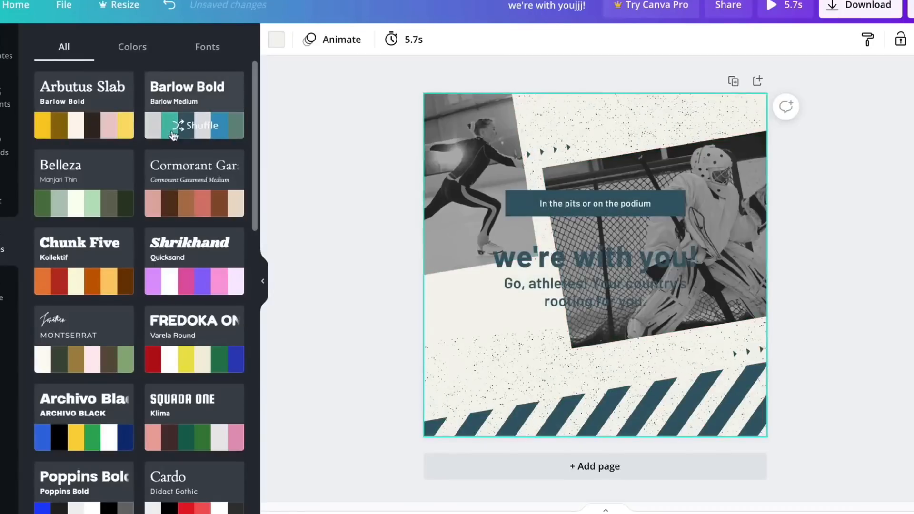
{"action": "left_click", "coordinate": [189, 206]}
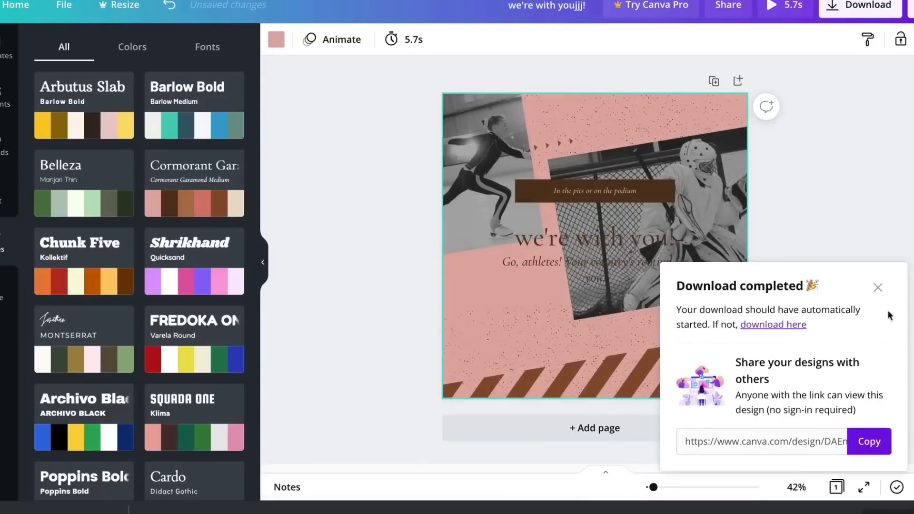
{"action": "left_click", "coordinate": [877, 287]}
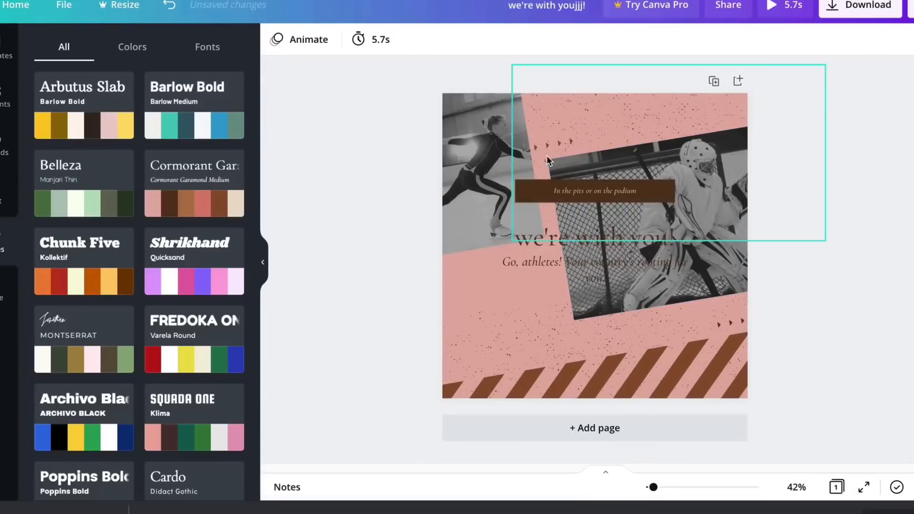
{"action": "left_click", "coordinate": [227, 339]}
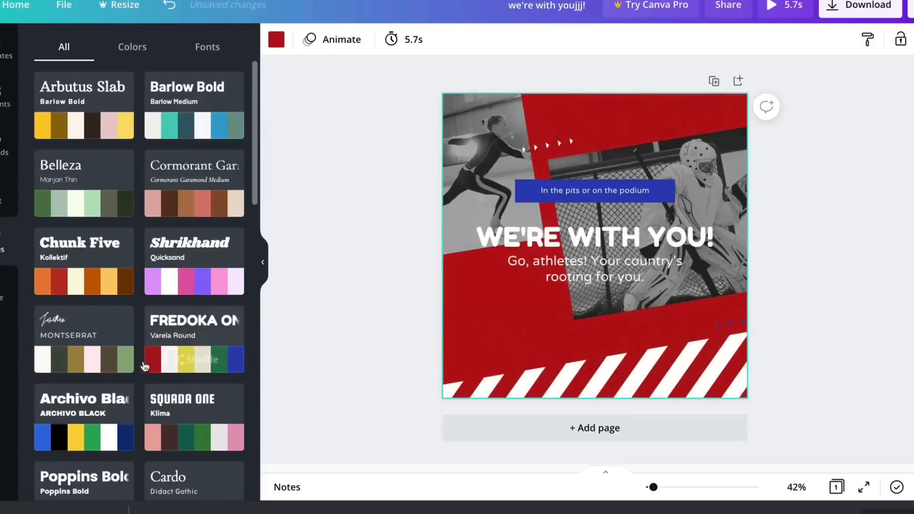
Restyle the design with the Archivo Black, HK Grotesk Bold and Horizon font-and-color sets, looking through the remaining styles.
{"action": "left_click", "coordinate": [80, 438]}
{"action": "scroll", "coordinate": [83, 326], "scroll_direction": "down", "scroll_amount": 2}
{"action": "scroll", "coordinate": [83, 324], "scroll_direction": "down", "scroll_amount": 4}
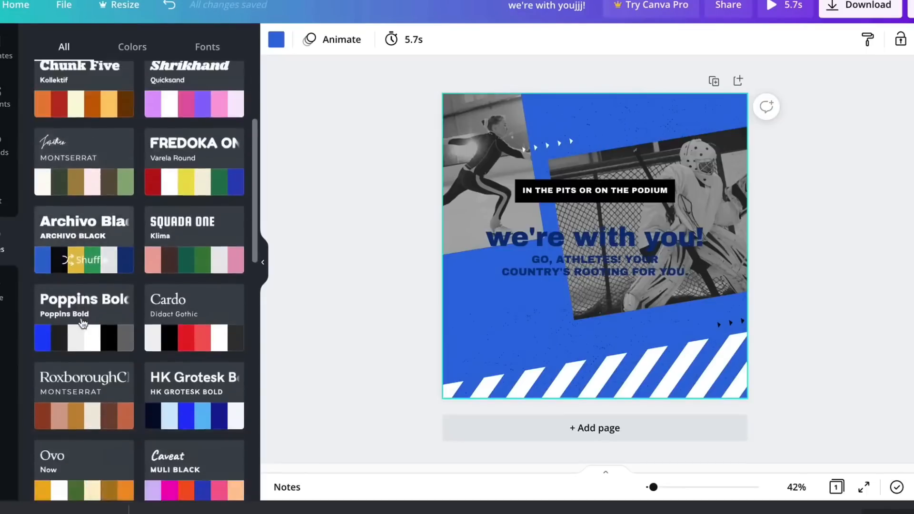
{"action": "left_click", "coordinate": [177, 330]}
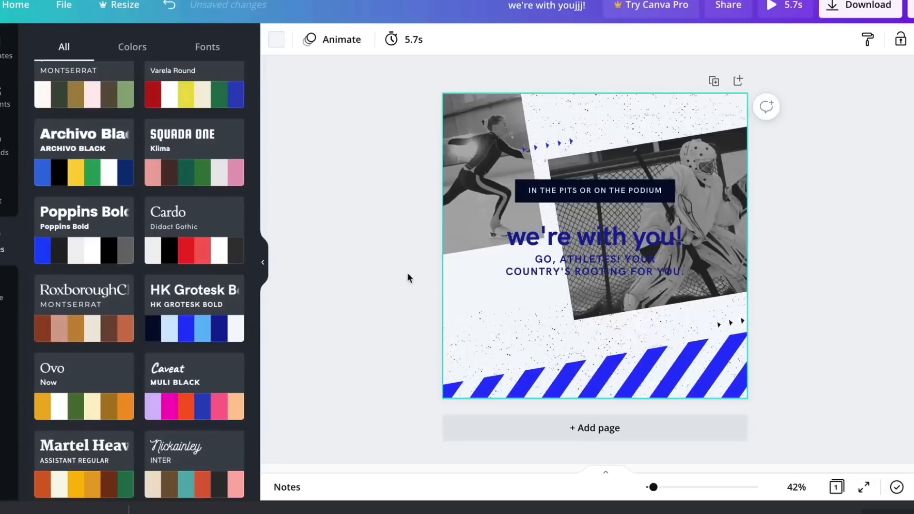
{"action": "scroll", "coordinate": [186, 295], "scroll_direction": "down", "scroll_amount": 10}
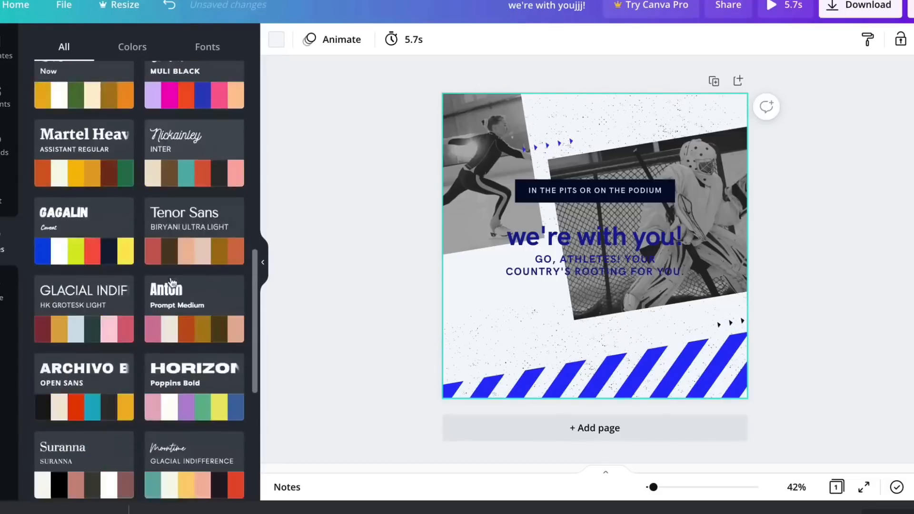
{"action": "left_click", "coordinate": [178, 307]}
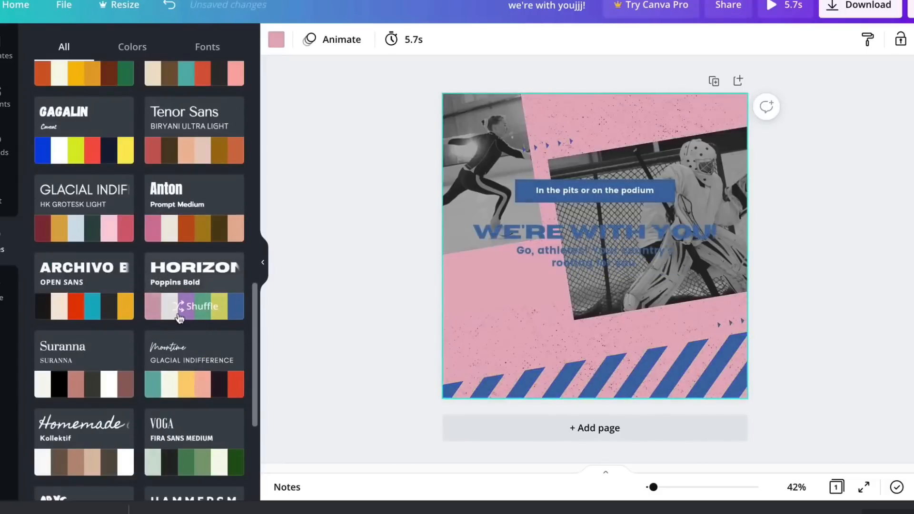
{"action": "left_click", "coordinate": [98, 377]}
{"action": "scroll", "coordinate": [133, 305], "scroll_direction": "down", "scroll_amount": 4}
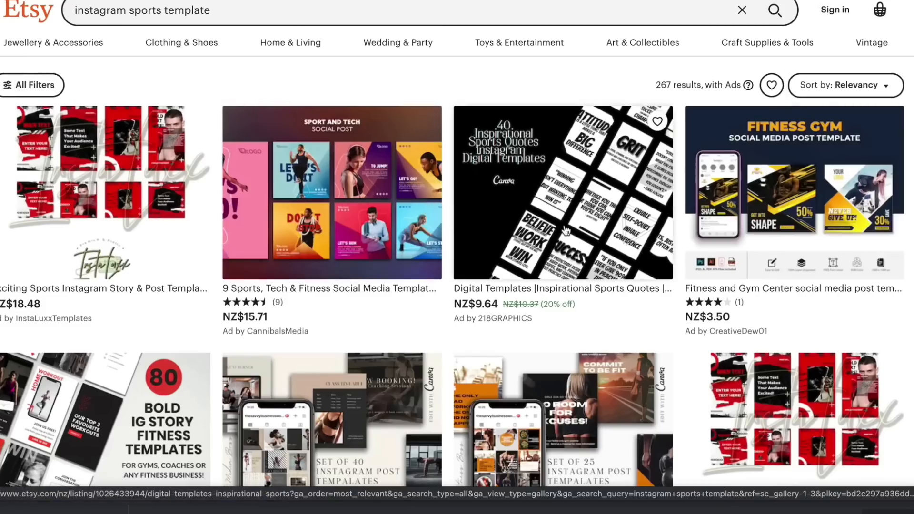
Switch to Etsy, skim the Instagram sports templates, search for "youtube thumbnails" and browse the listings.
{"action": "scroll", "coordinate": [575, 194], "scroll_direction": "down", "scroll_amount": 15}
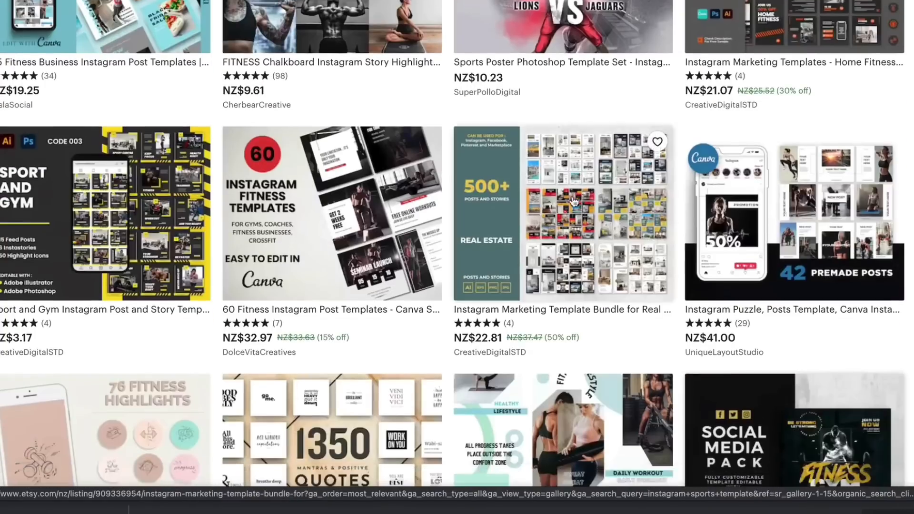
{"action": "scroll", "coordinate": [574, 202], "scroll_direction": "up", "scroll_amount": 15}
{"action": "left_click_drag", "start_coordinate": [227, 20], "coordinate": [55, 8]}
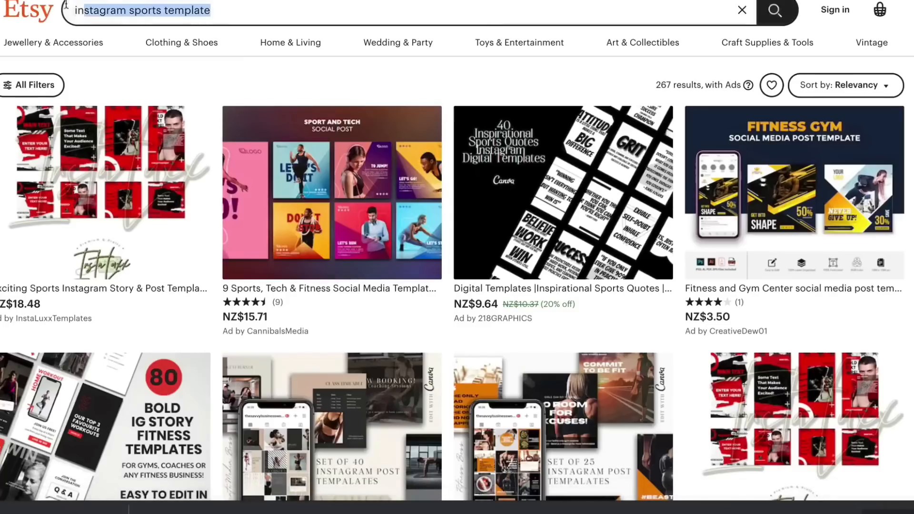
{"action": "type", "text": "youtube thumbnails"}
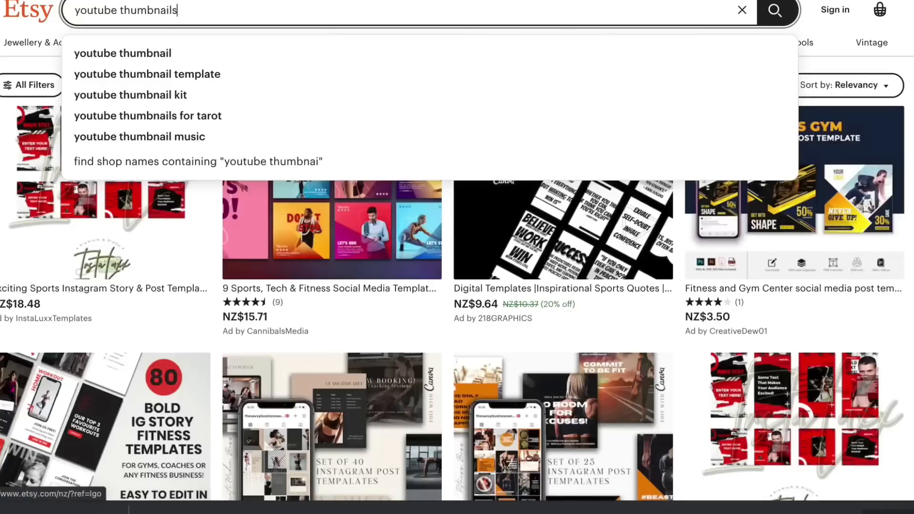
{"action": "key", "text": "Return"}
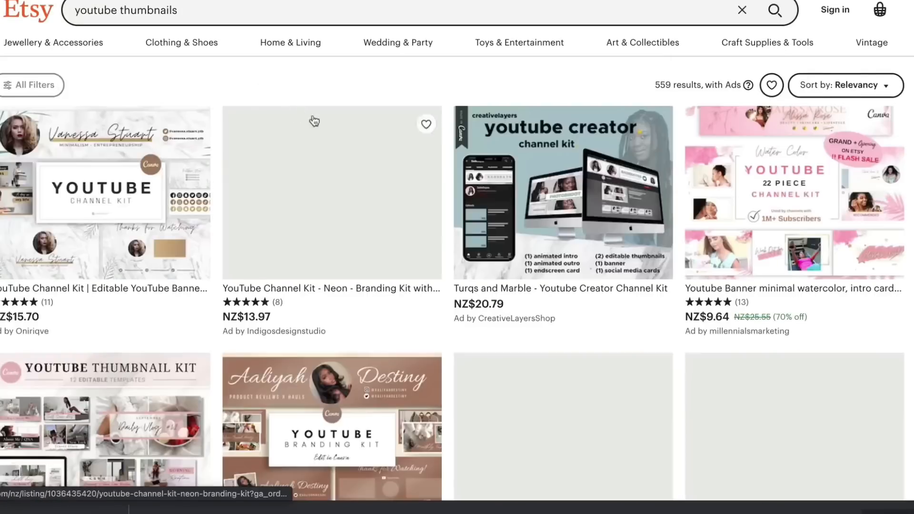
{"action": "scroll", "coordinate": [283, 243], "scroll_direction": "down", "scroll_amount": 1}
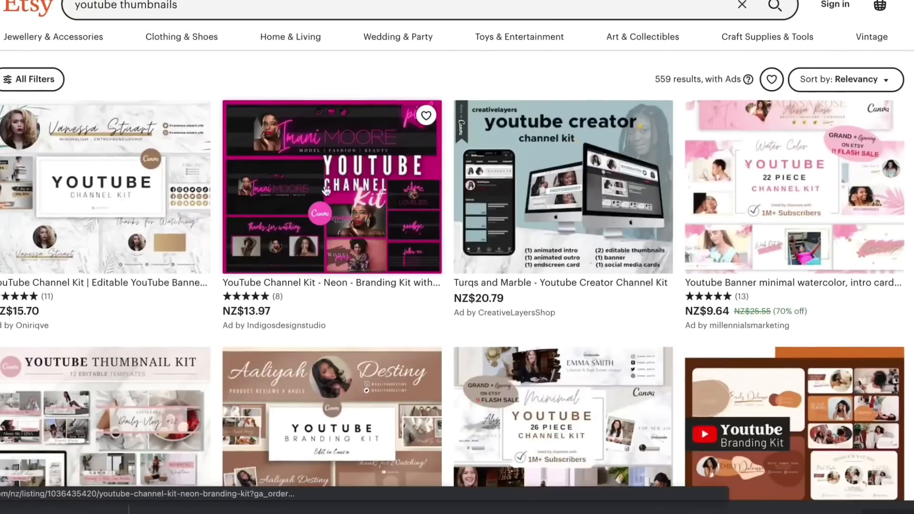
{"action": "scroll", "coordinate": [320, 238], "scroll_direction": "down", "scroll_amount": 8}
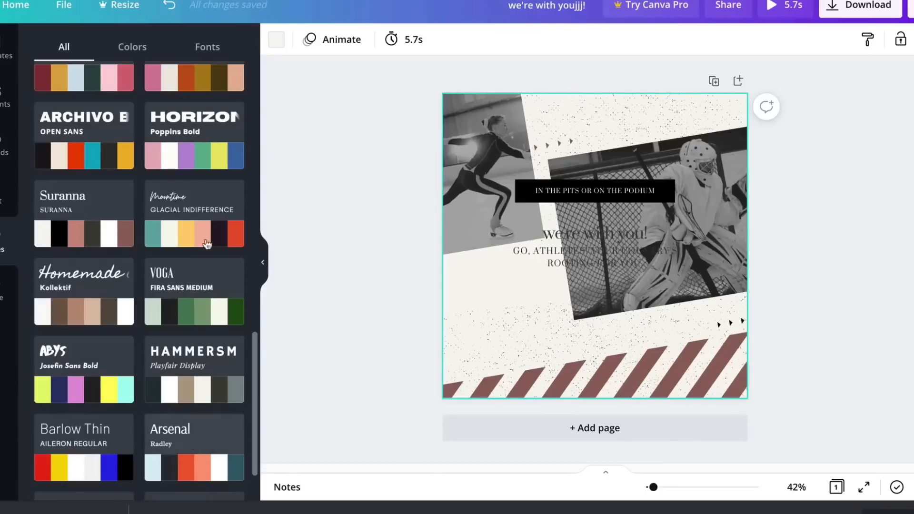
Switch to Creative Market, open the full templates category and browse the popular template products and their prices.
{"action": "scroll", "coordinate": [258, 375], "scroll_direction": "down", "scroll_amount": 2}
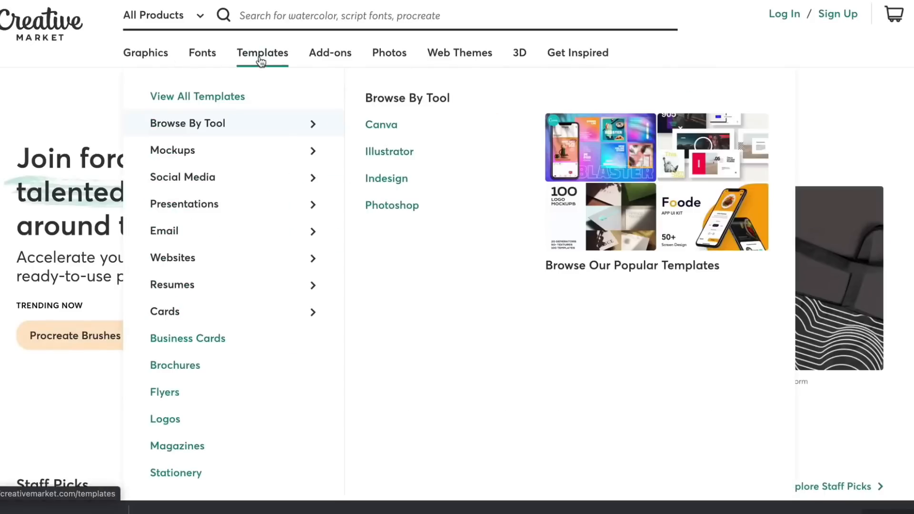
{"action": "left_click", "coordinate": [260, 58]}
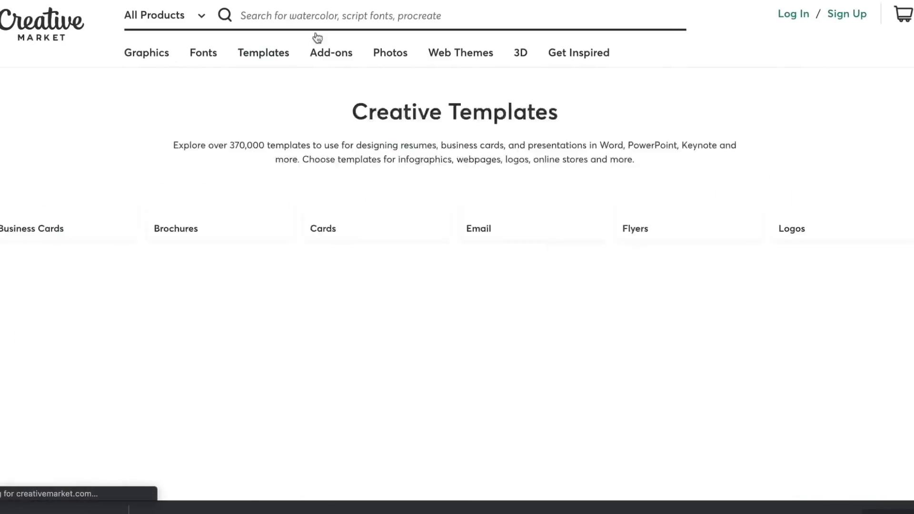
{"action": "scroll", "coordinate": [67, 119], "scroll_direction": "down", "scroll_amount": 5}
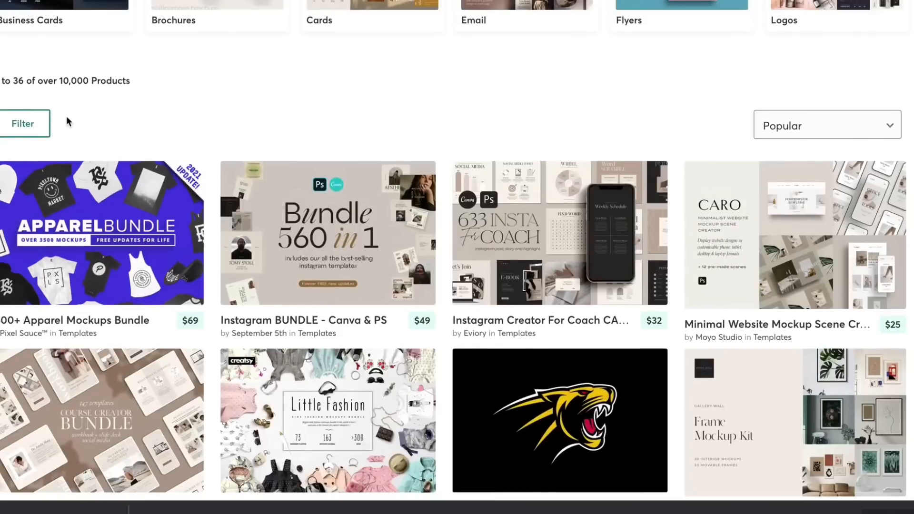
{"action": "scroll", "coordinate": [341, 104], "scroll_direction": "down", "scroll_amount": 7}
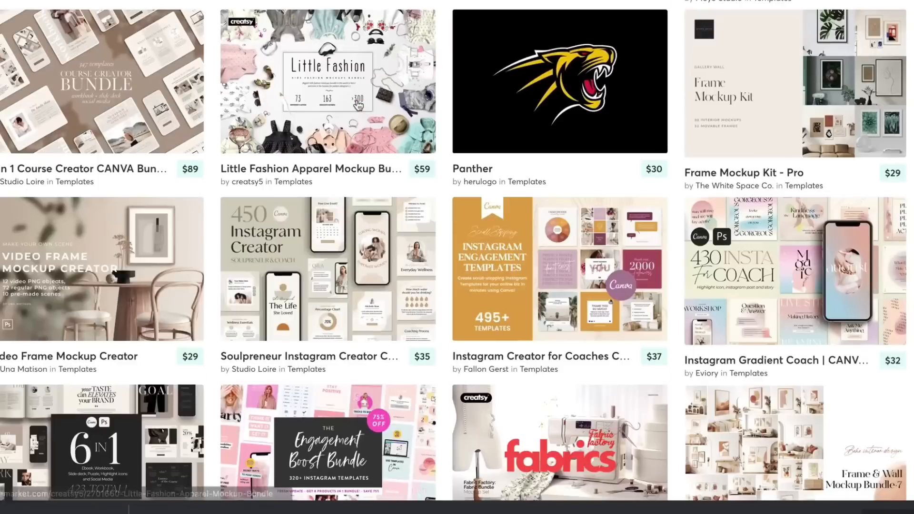
{"action": "scroll", "coordinate": [352, 102], "scroll_direction": "up", "scroll_amount": 13}
{"action": "scroll", "coordinate": [357, 103], "scroll_direction": "down", "scroll_amount": 12}
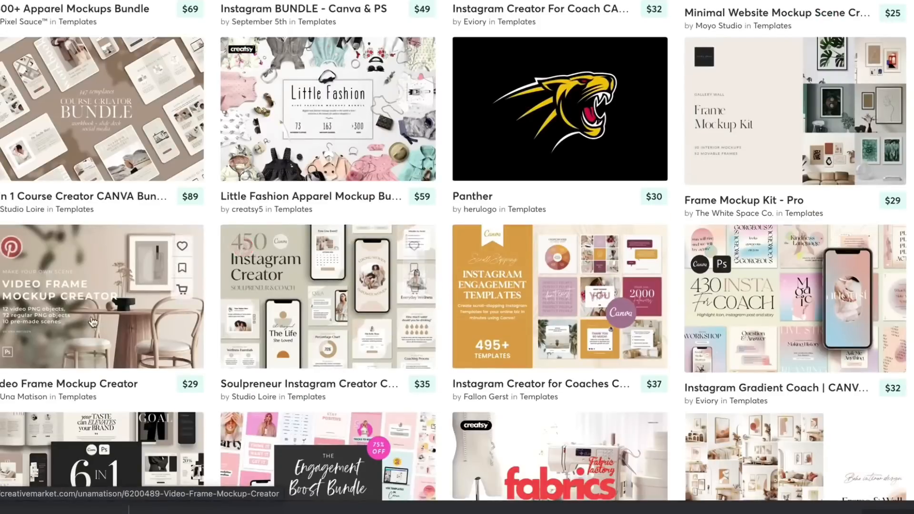
{"action": "scroll", "coordinate": [92, 304], "scroll_direction": "down", "scroll_amount": 3}
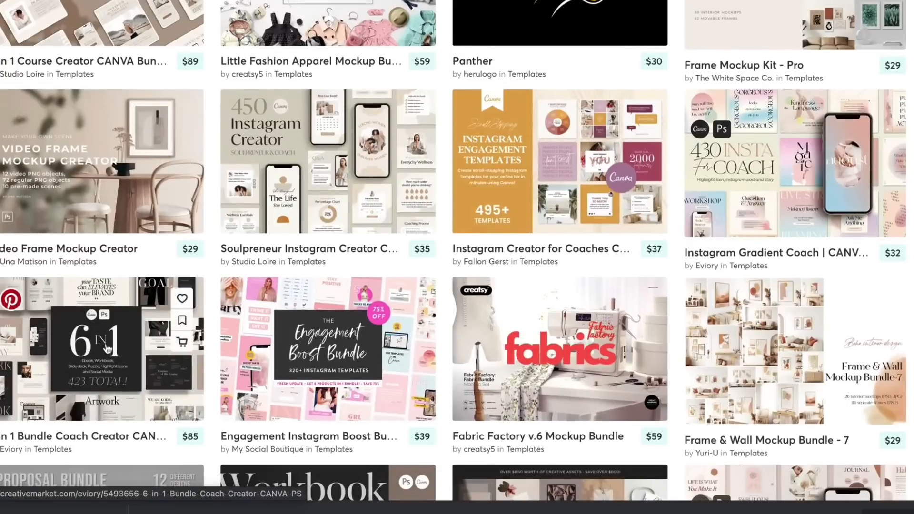
Compare the YouTube kit listings on Etsy with the template bundles on Creative Market.
{"action": "scroll", "coordinate": [333, 343], "scroll_direction": "down", "scroll_amount": 7}
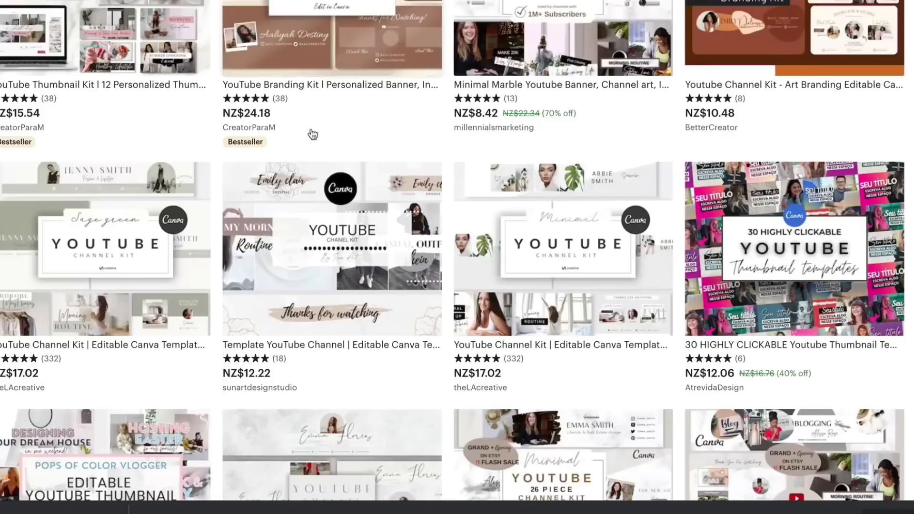
{"action": "scroll", "coordinate": [329, 133], "scroll_direction": "up", "scroll_amount": 10}
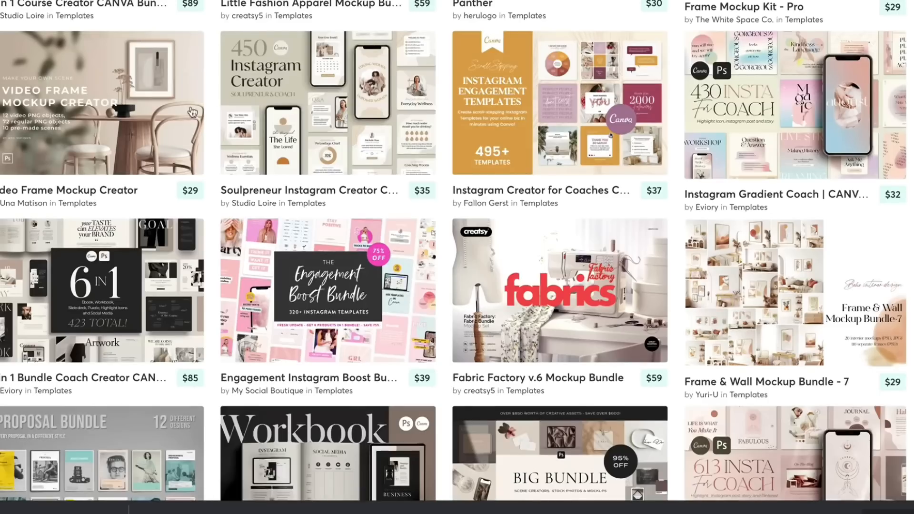
{"action": "scroll", "coordinate": [128, 78], "scroll_direction": "up", "scroll_amount": 15}
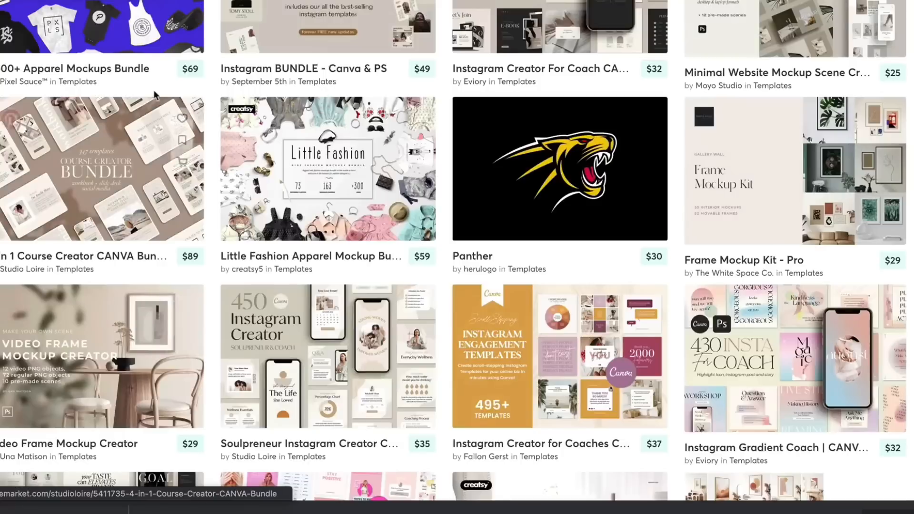